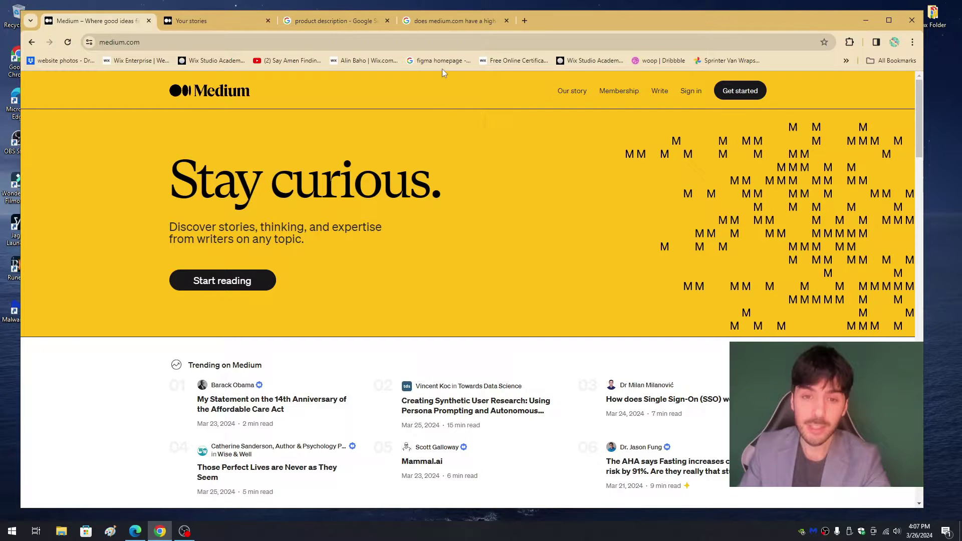
Enlarge the 'does medium.com have a high domain authority' results page via Chrome's zoom
left_click(451, 19)
left_click(913, 41)
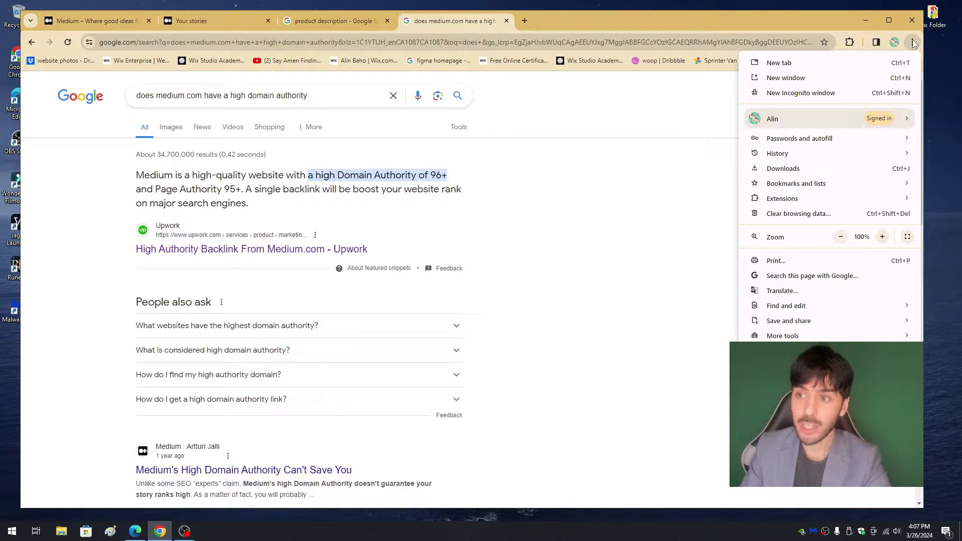
left_click(880, 237)
left_click(881, 237)
left_click(550, 219)
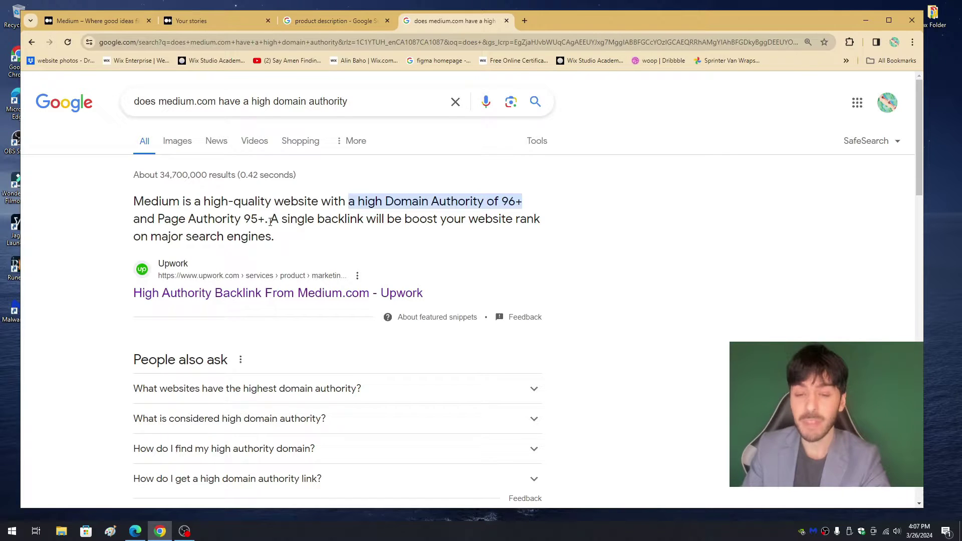
Highlight the sentence about a single backlink from Medium, then clear the selection
left_click_drag(272, 218, 509, 220)
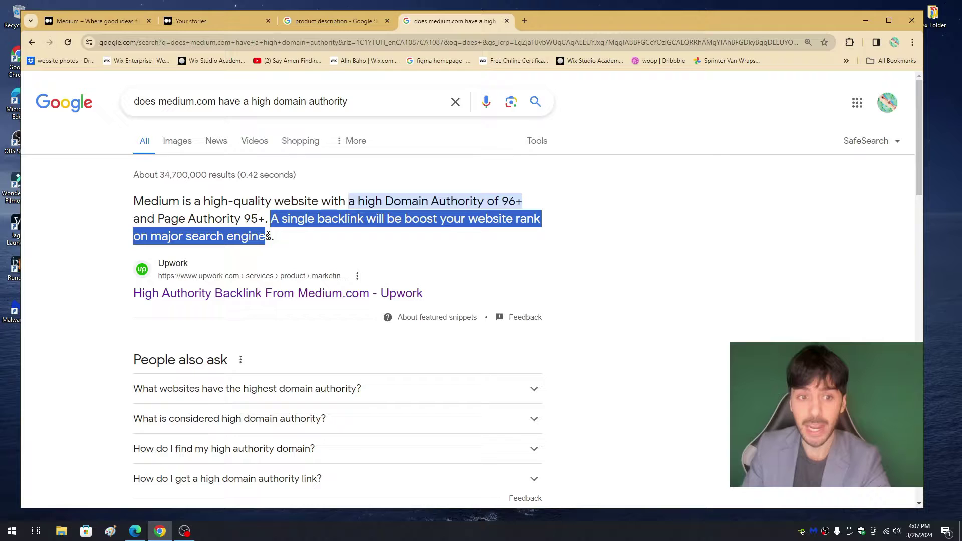
left_click_drag(509, 219, 278, 239)
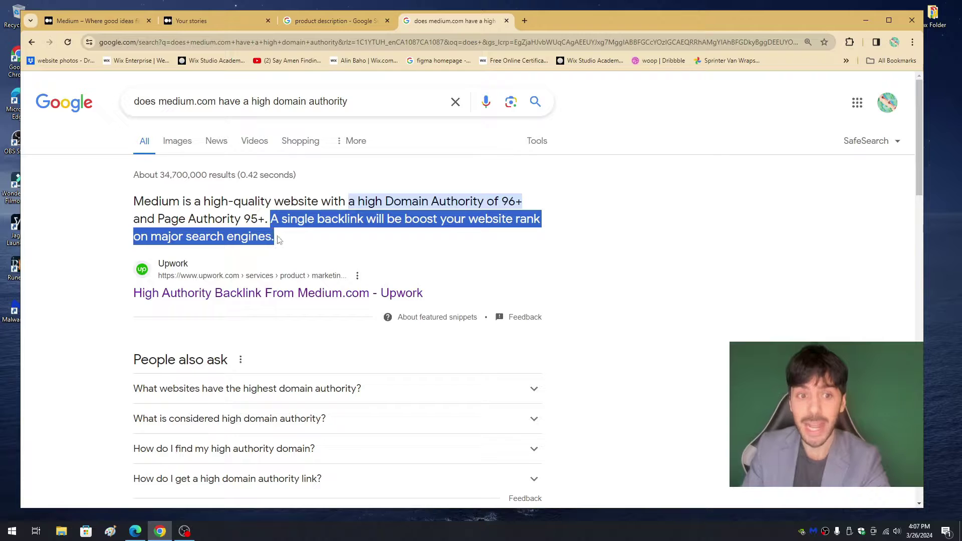
left_click(306, 242)
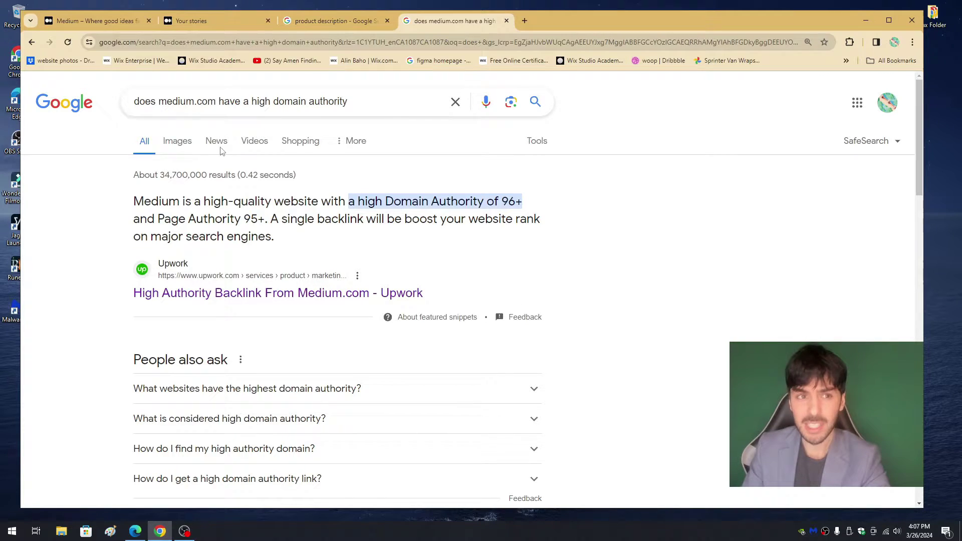
Return to the medium.com homepage tab
left_click(98, 19)
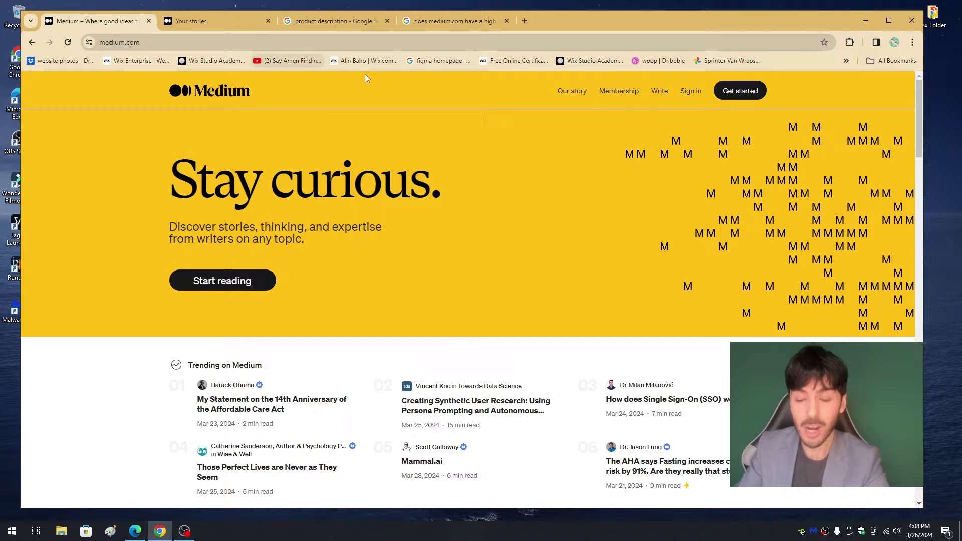
Sign in to Medium with the Google account
left_click(691, 90)
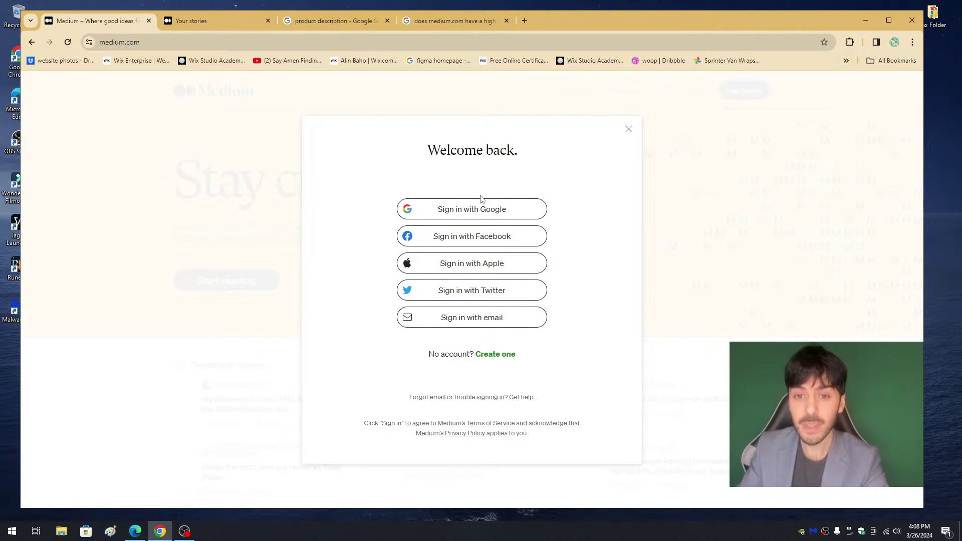
left_click(474, 211)
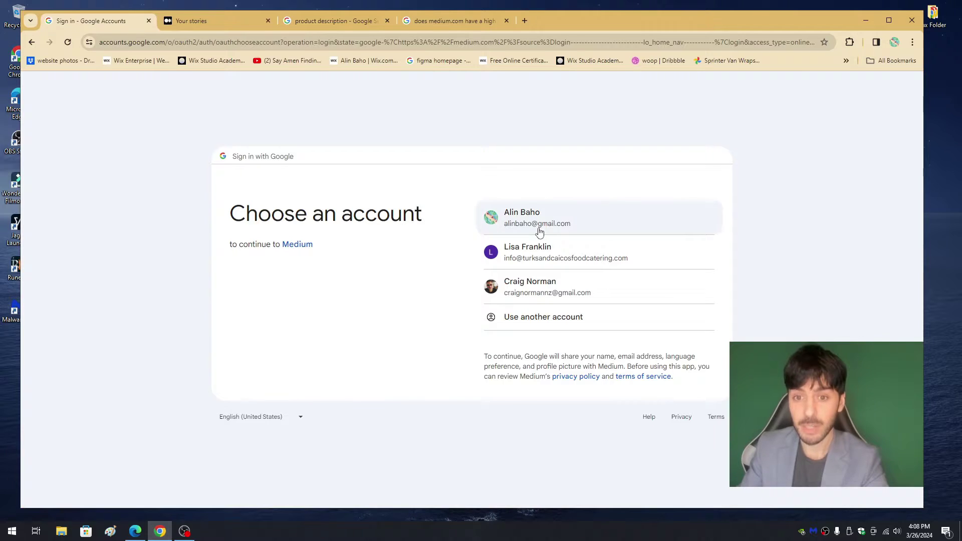
left_click(541, 223)
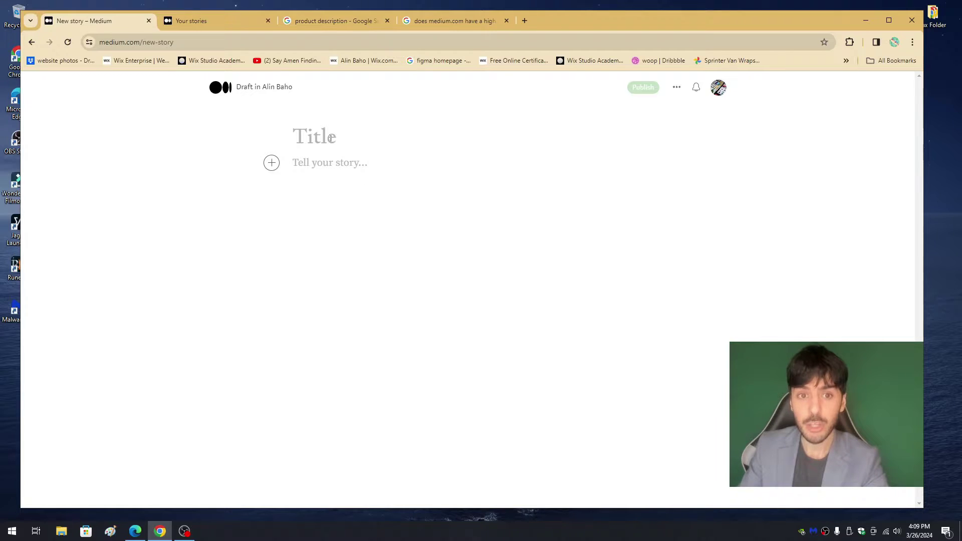
Paste the copied product description into the story body as three paragraphs
left_click(310, 137)
left_click(336, 166)
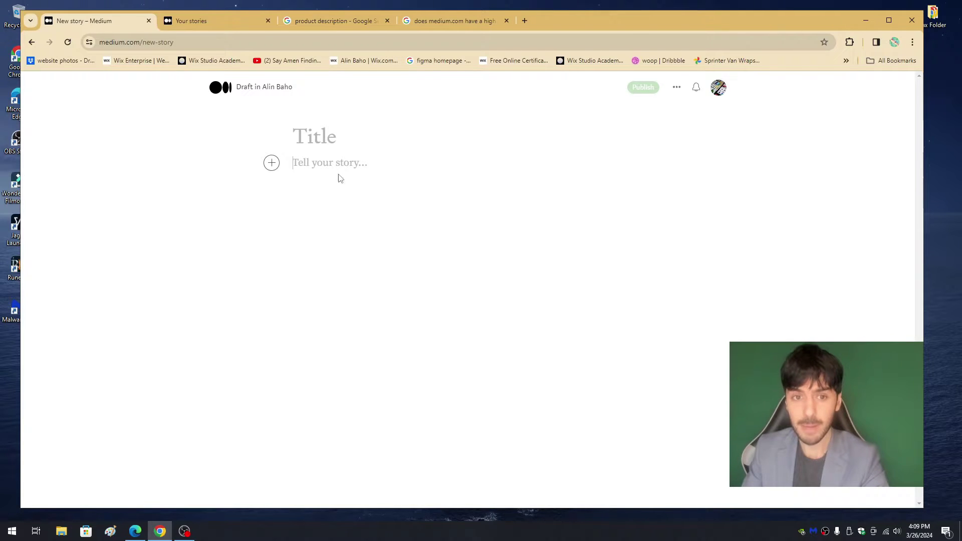
left_click(367, 19)
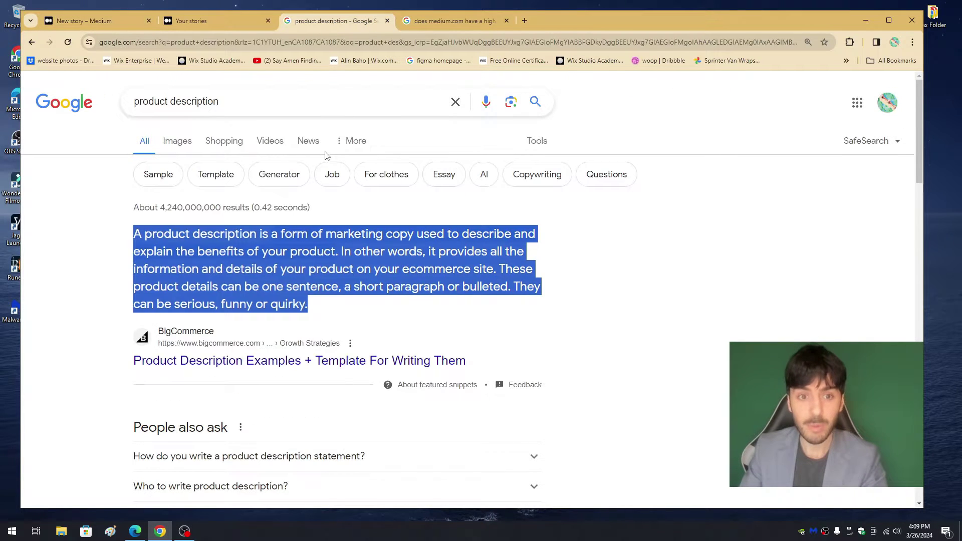
left_click(114, 23)
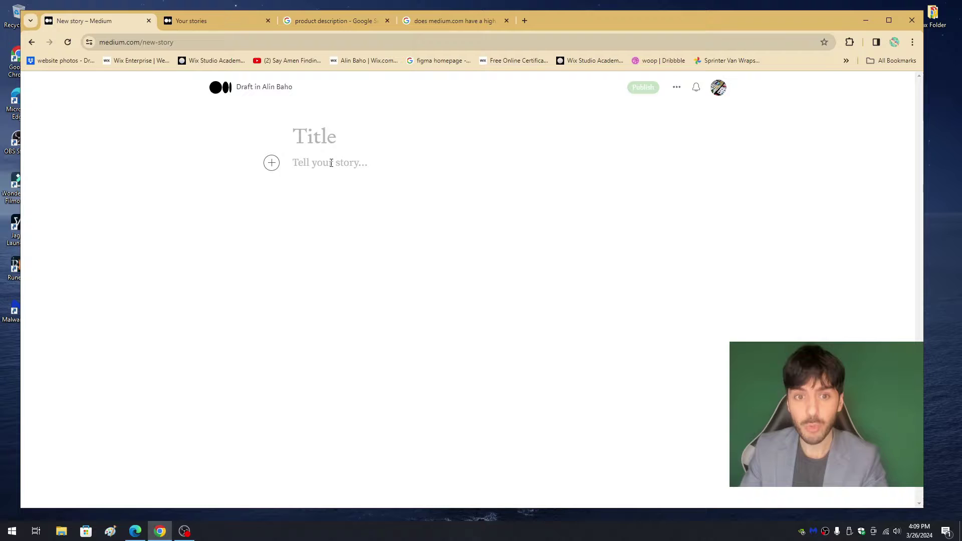
type("A product description is a form of marketing copy used to describe and explain the benefits of your product. In other words, it provides all the information and details of your product on your ecommerce site. These product details can be one sentence, a short paragraph or bulleted. They can be serious, funny or quirky.")
key("Return")
type("A product description is a form of marketing copy used to describe and explain the benefits of your product. In other words, it provides all the information and details of your product on your ecommerce site. These product details can be one sentence, a short paragraph or bulleted. They can be serious, funny or quirky.")
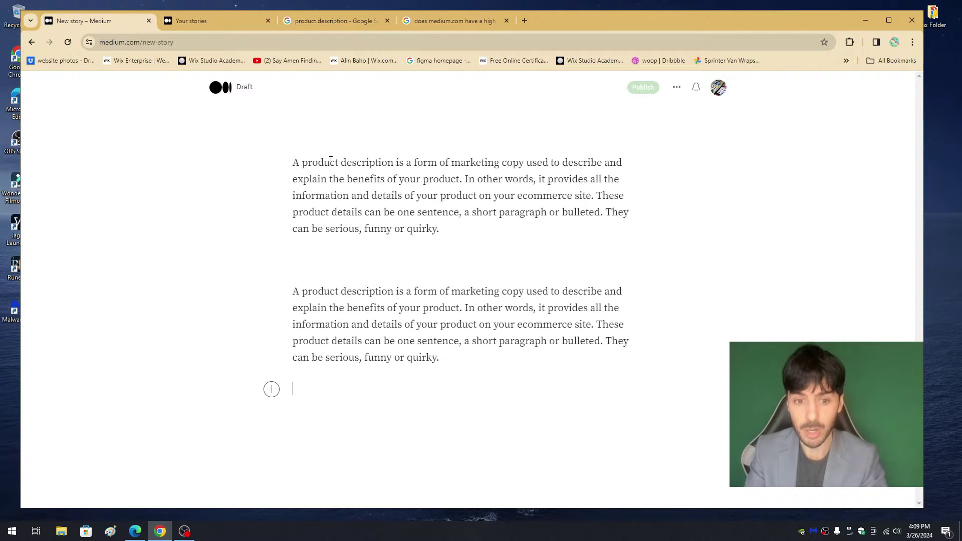
key("Return")
type("A product description is a form of marketing copy used to describe and explain the benefits of your product. In other words, it provides all the information and details of your product on your ecommerce site. These product details can be one sentence, a short paragraph or bulleted. They can be serious, funny or quirky.")
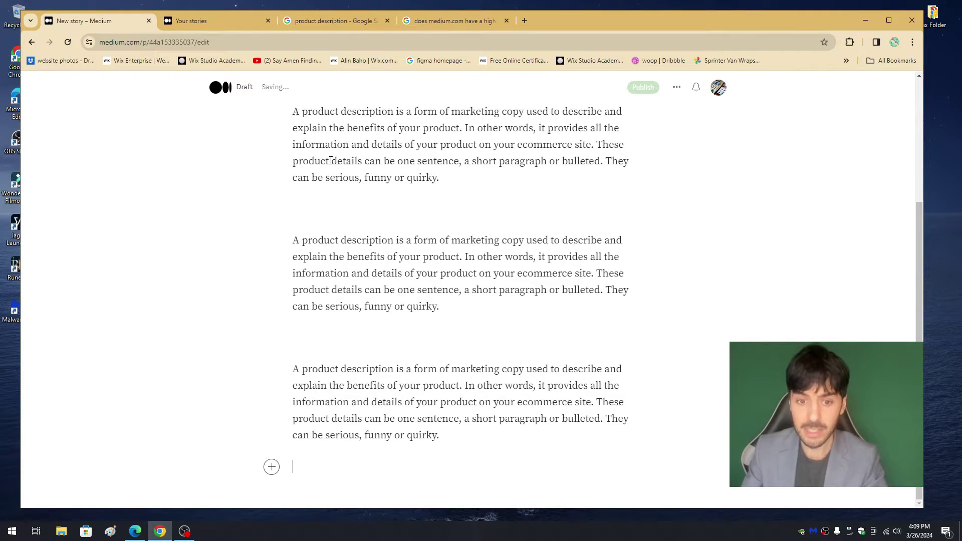
Insert the gmail image on the empty line after the first paragraph
left_click(330, 257)
left_click(272, 260)
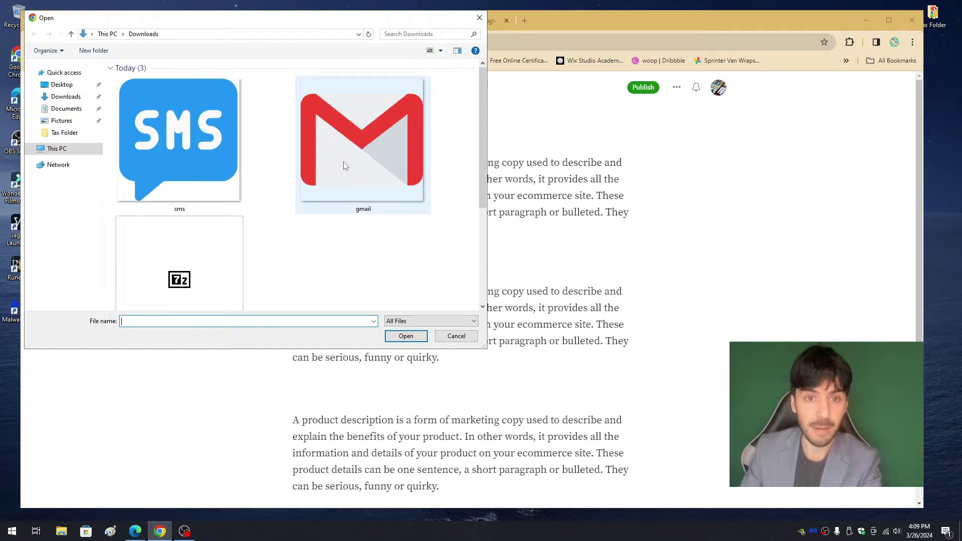
left_click(358, 162)
left_click(412, 336)
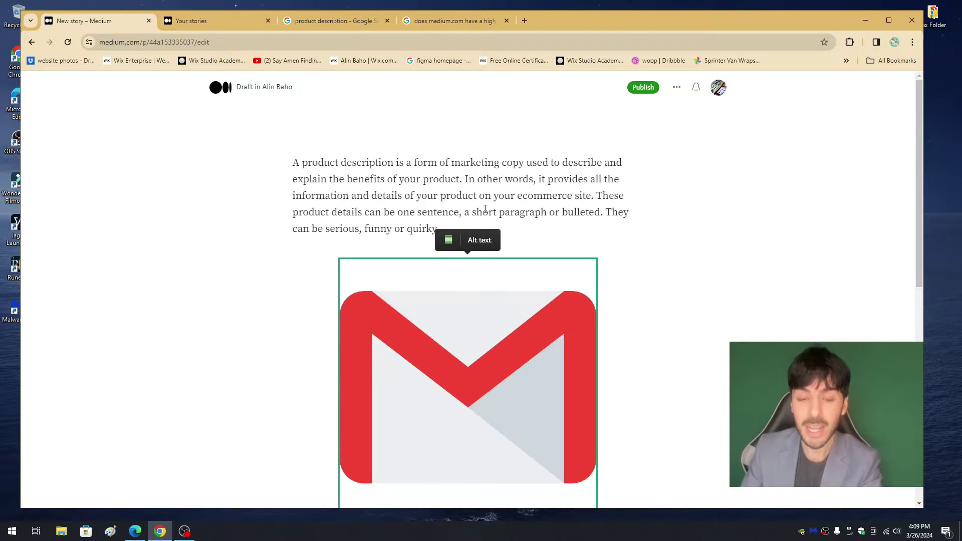
left_click(462, 212)
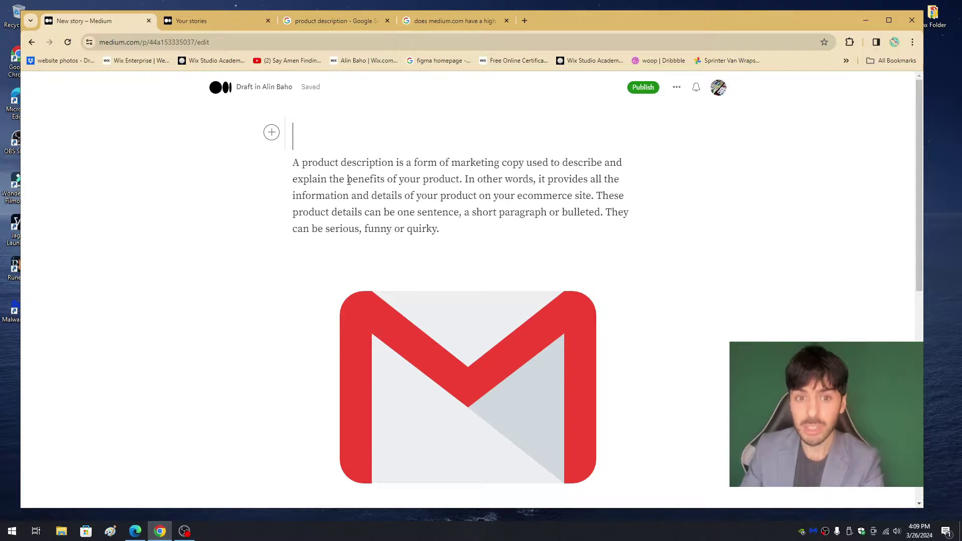
Select 'benefits of your product.' and start adding a link to it
left_click_drag(347, 179, 456, 180)
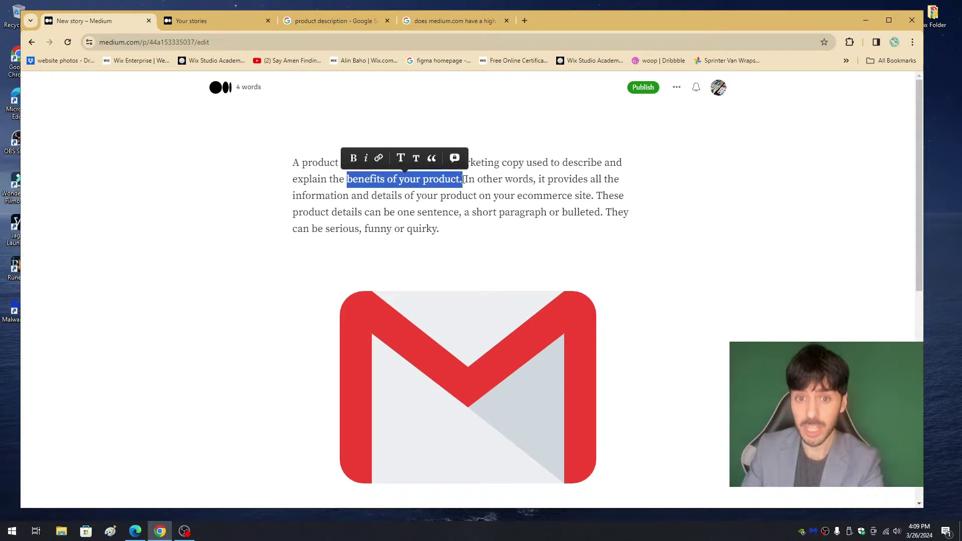
left_click(380, 159)
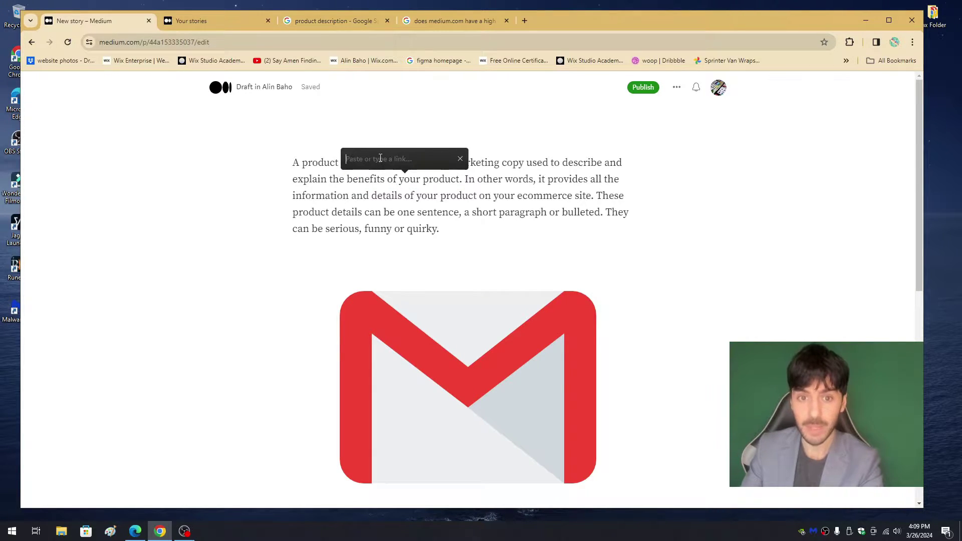
left_click(523, 25)
type("al")
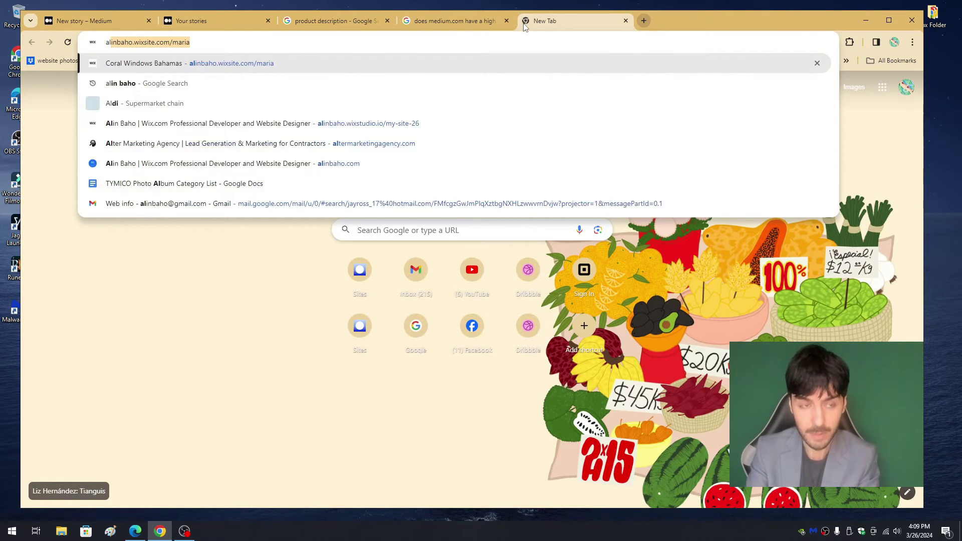
type("in baho")
key("Return")
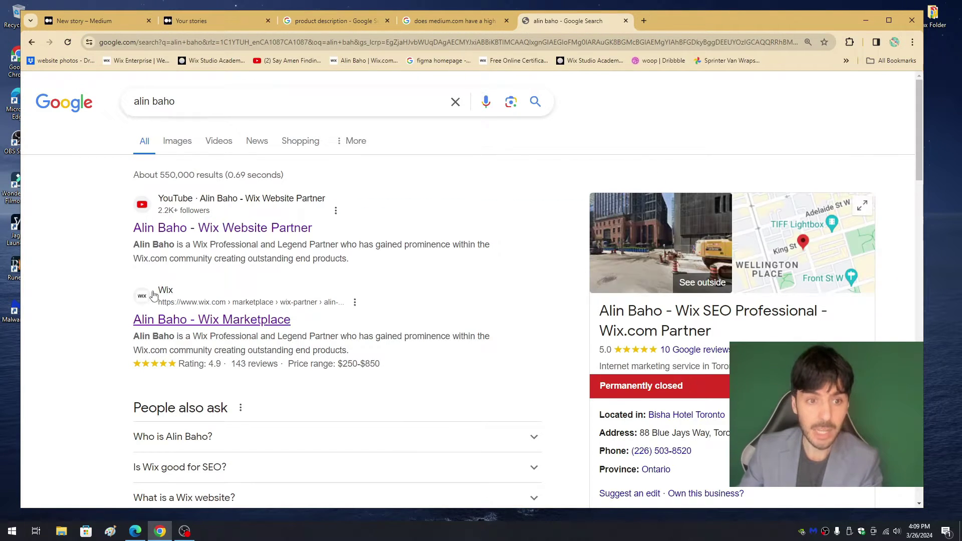
left_click(194, 305)
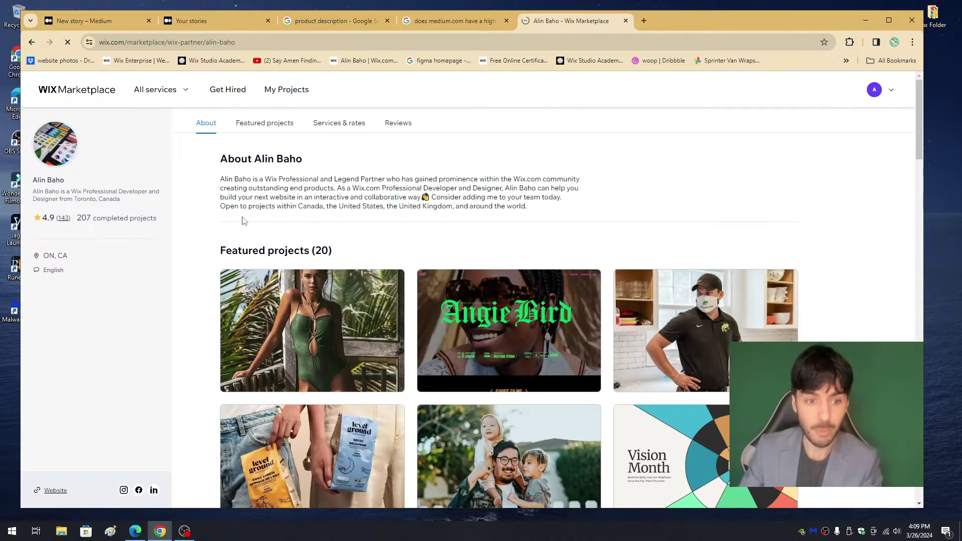
left_click(246, 44)
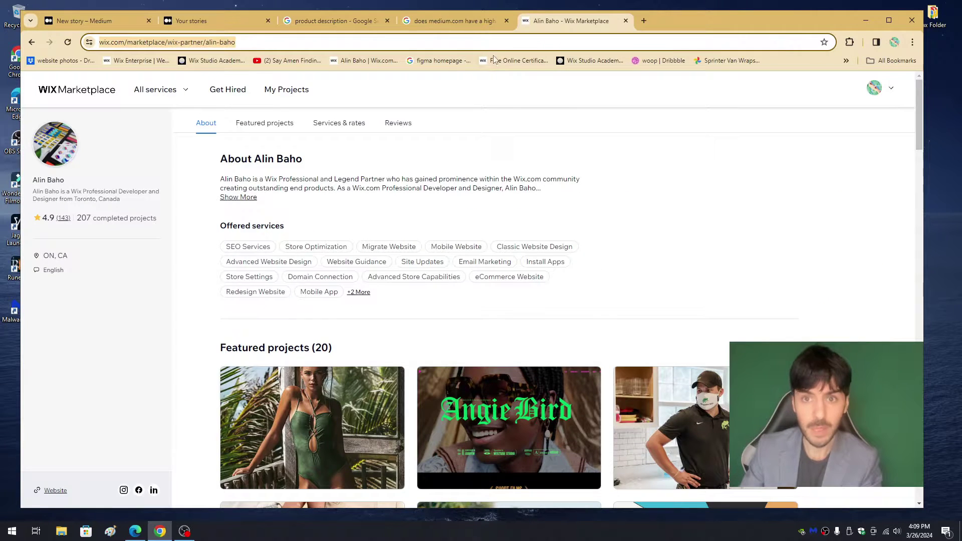
left_click(625, 21)
left_click(429, 211)
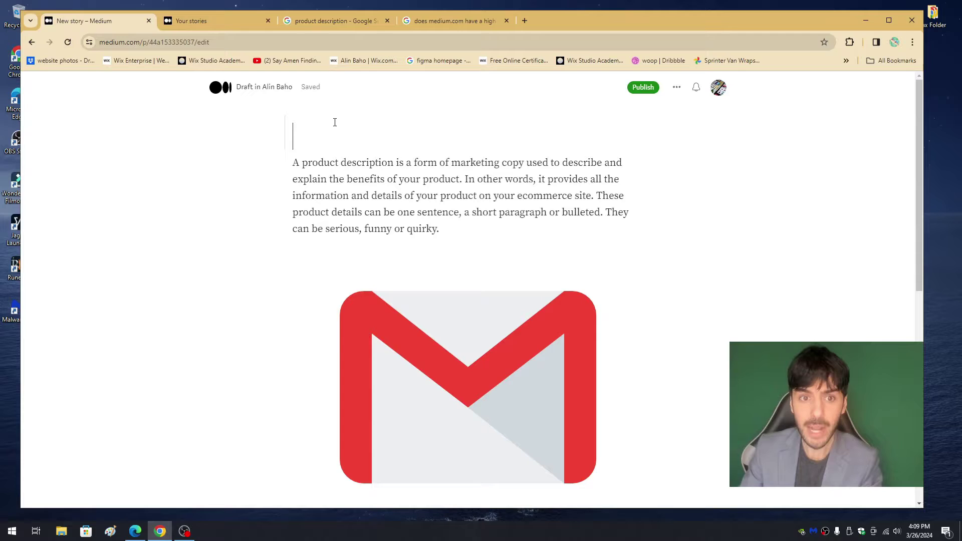
type("Why")
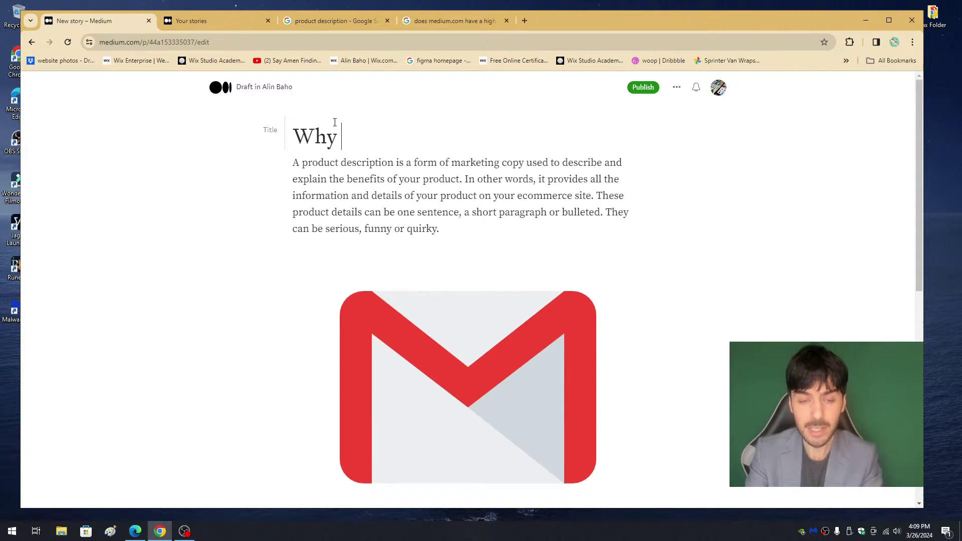
type(" you sh")
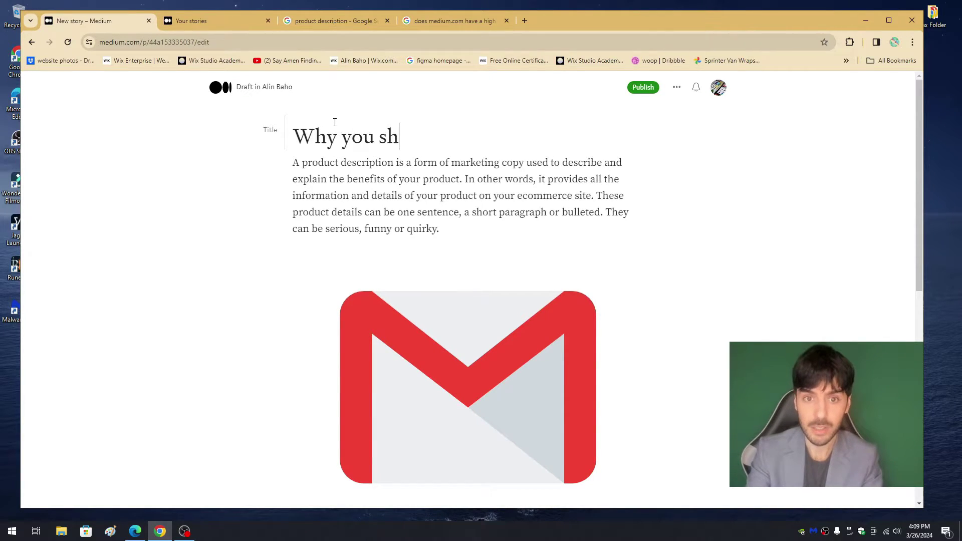
type("ould consider wo")
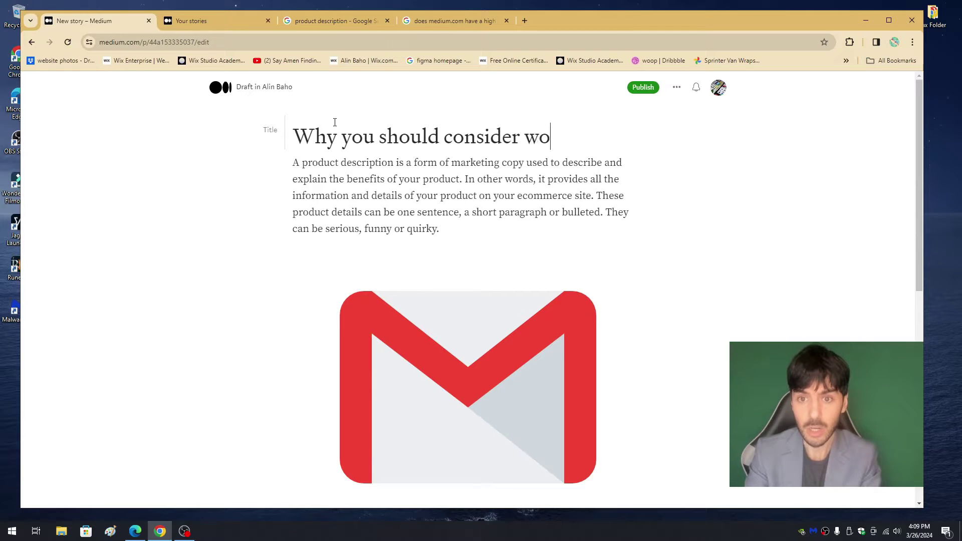
type("rking with")
Finish the title 'Why you should consider working with a Wix Professional'
key("BackSpace")
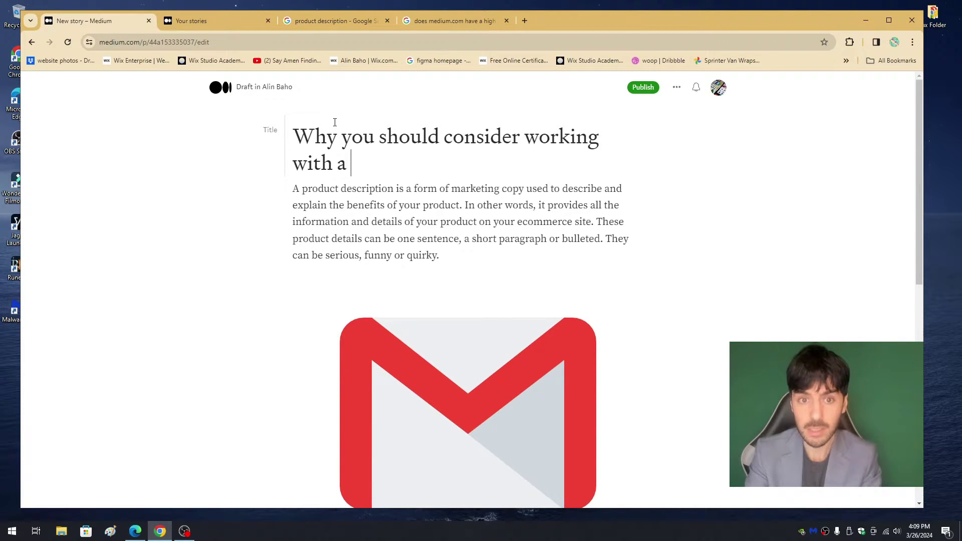
type("Wiox")
key("BackSpace")
key("BackSpace")
type("x Prof")
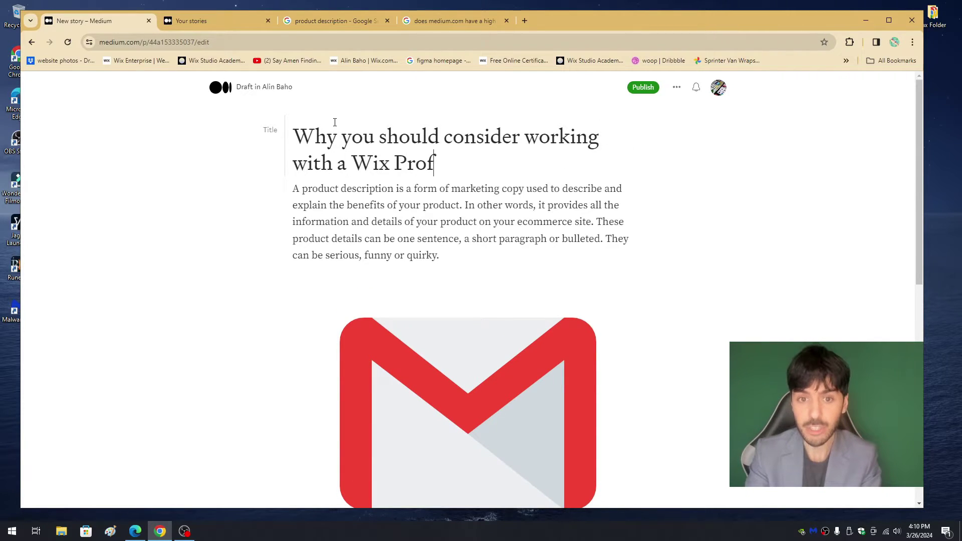
type("essional")
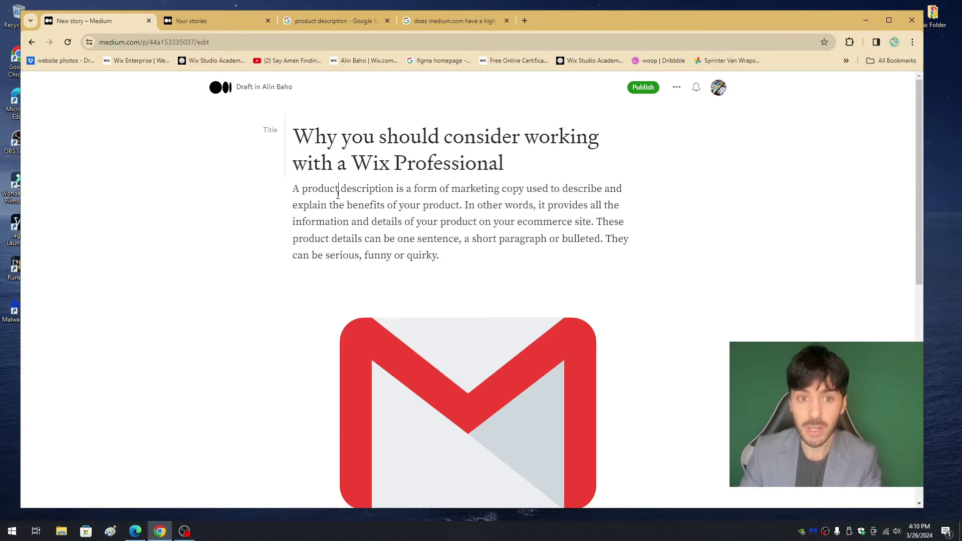
left_click_drag(307, 190, 444, 256)
scroll(396, 361, "down", 4)
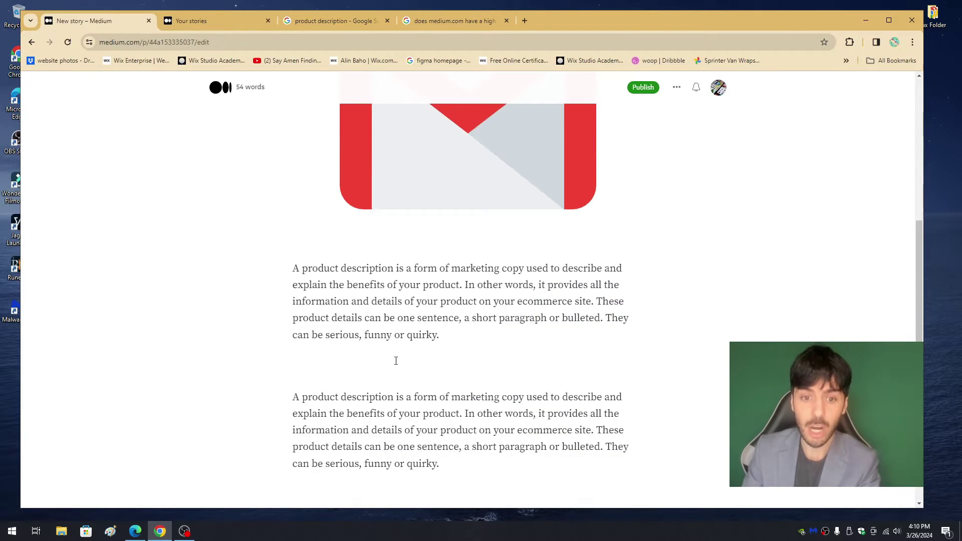
scroll(440, 334, "down", 1)
left_click_drag(365, 284, 439, 329)
scroll(438, 329, "down", 1)
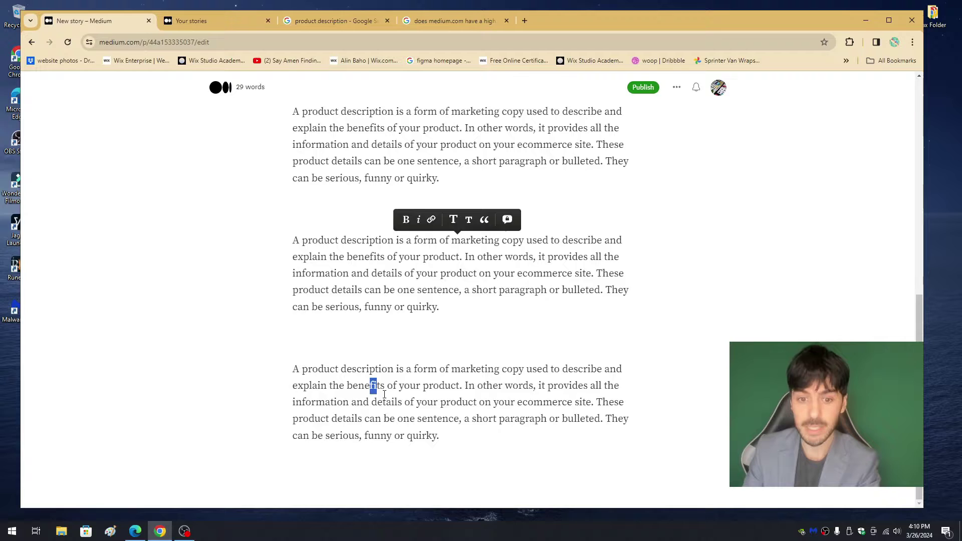
left_click_drag(371, 386, 477, 429)
scroll(473, 377, "up", 5)
scroll(462, 301, "up", 5)
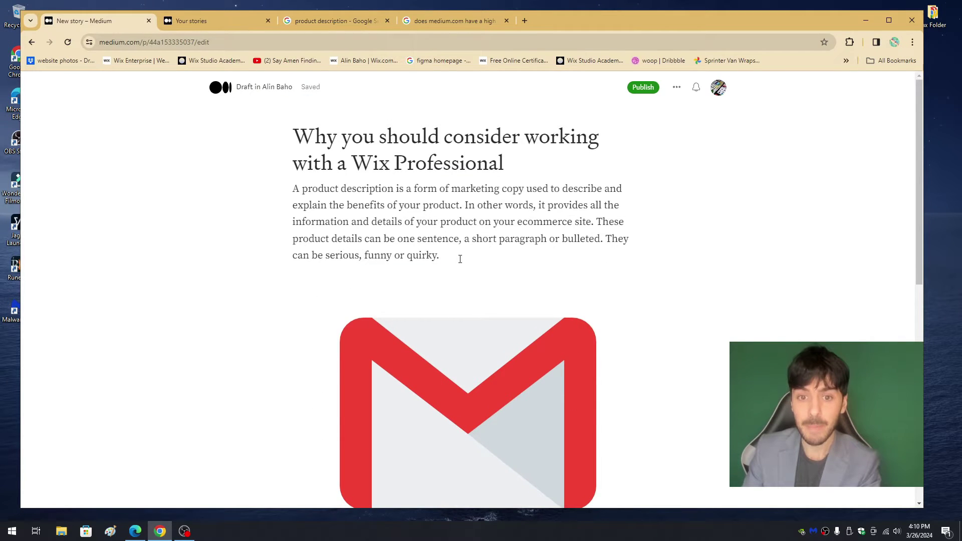
Link the phrase 'your product on your ecommerce site.' to the Wix profile URL
left_click_drag(416, 223, 598, 221)
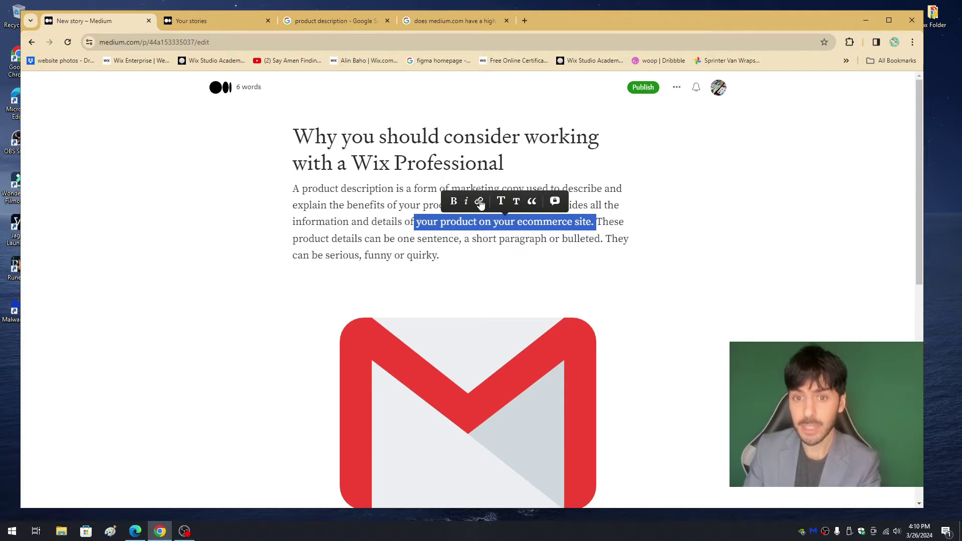
left_click(480, 202)
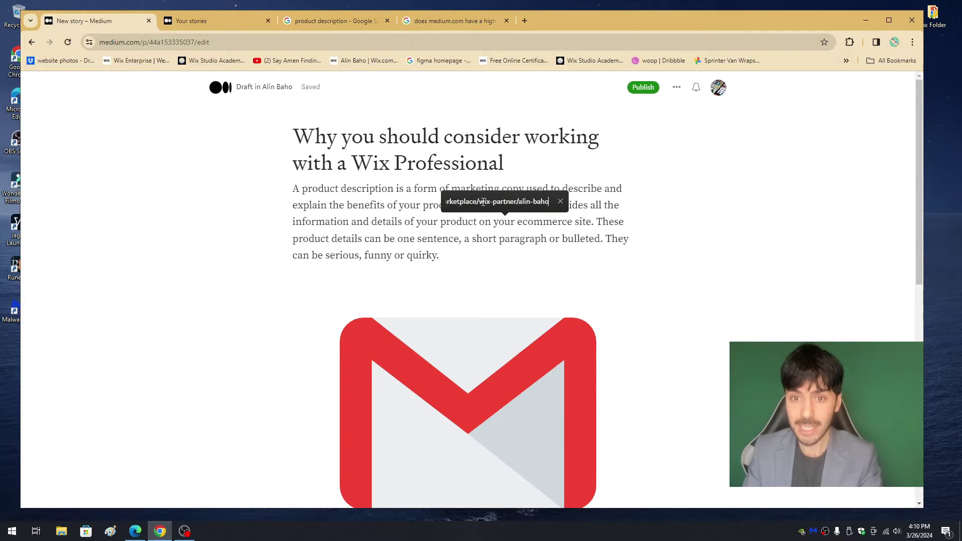
key("Return")
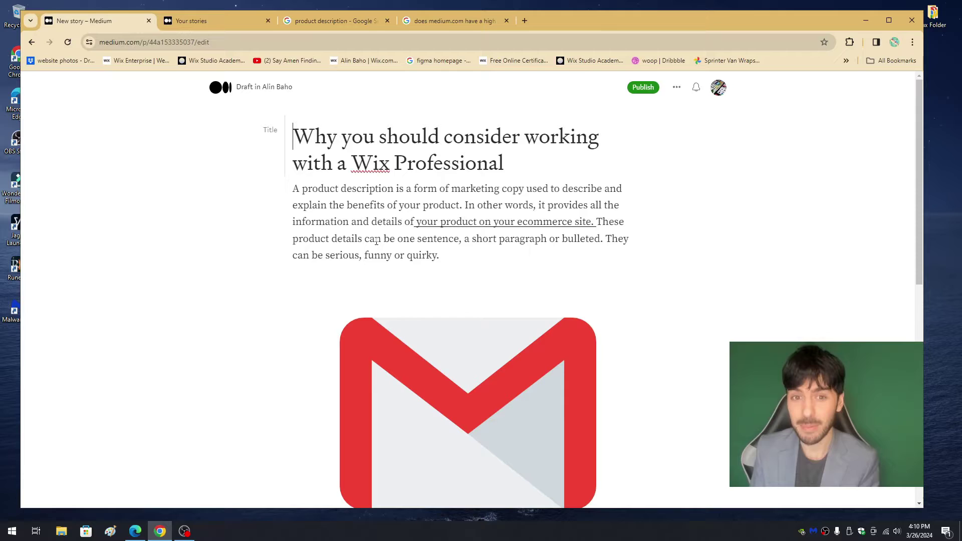
Review the title, first paragraph and Gmail image in the draft
triple_click(377, 145)
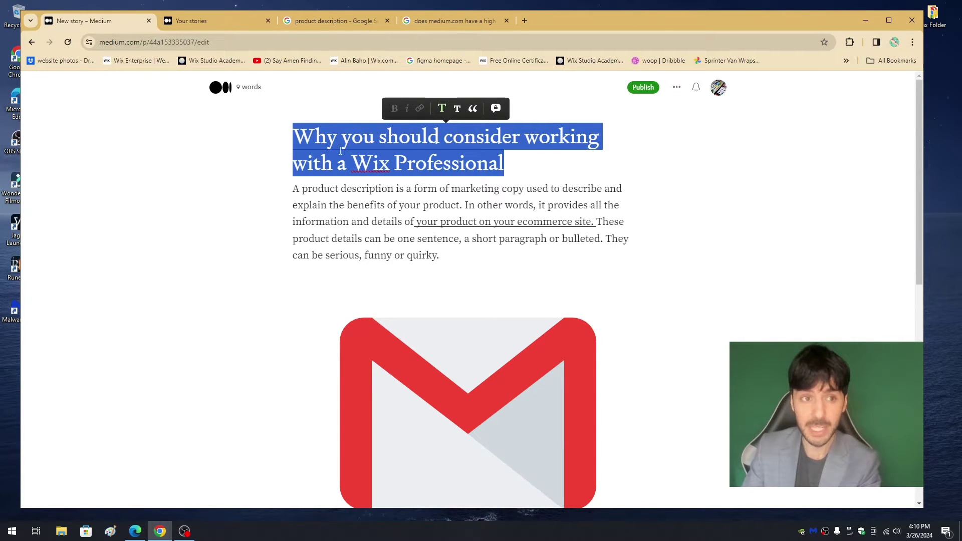
double_click(368, 199)
left_click(371, 239)
scroll(374, 234, "down", 3)
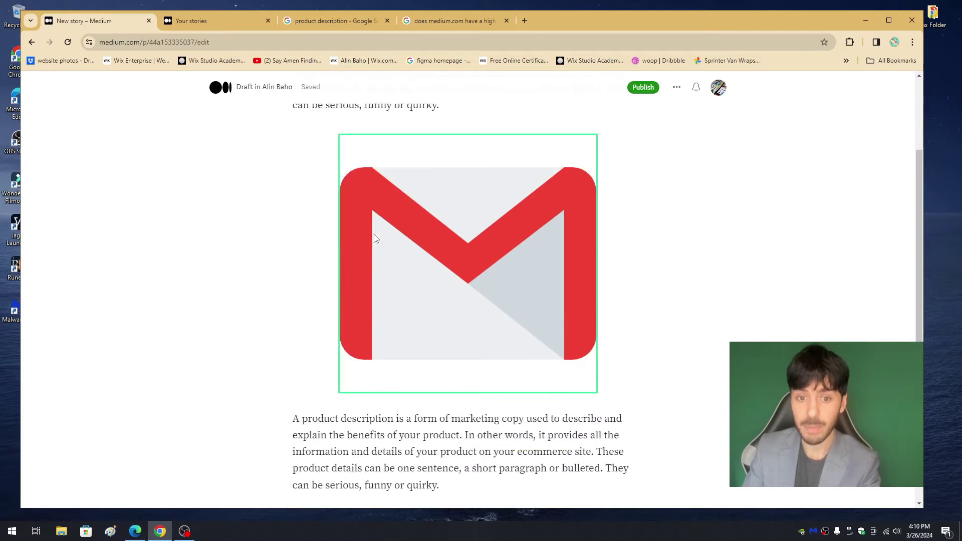
scroll(454, 178, "down", 1)
scroll(380, 209, "up", 3)
scroll(370, 311, "down", 3)
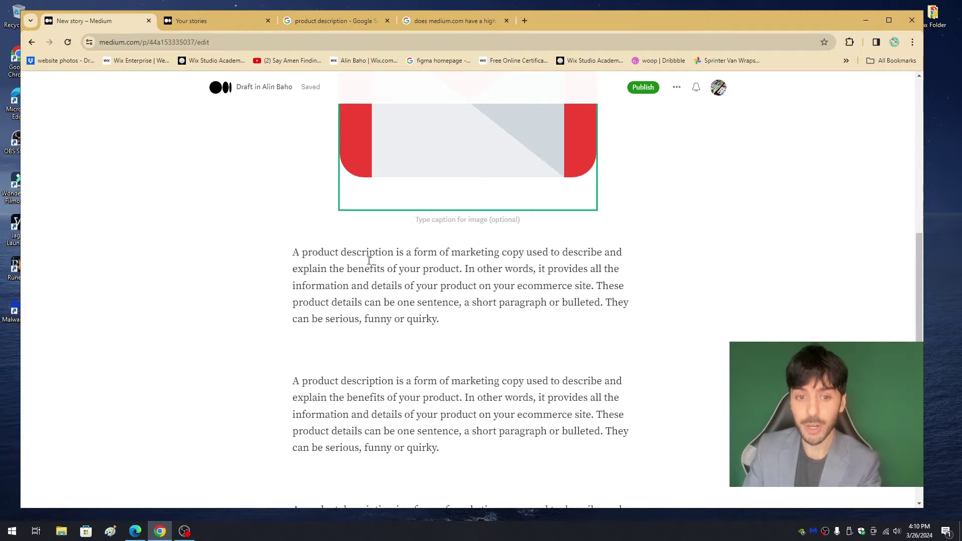
left_click_drag(367, 252, 440, 302)
scroll(440, 301, "down", 1)
scroll(421, 256, "down", 2)
left_click(460, 359)
scroll(455, 353, "up", 3)
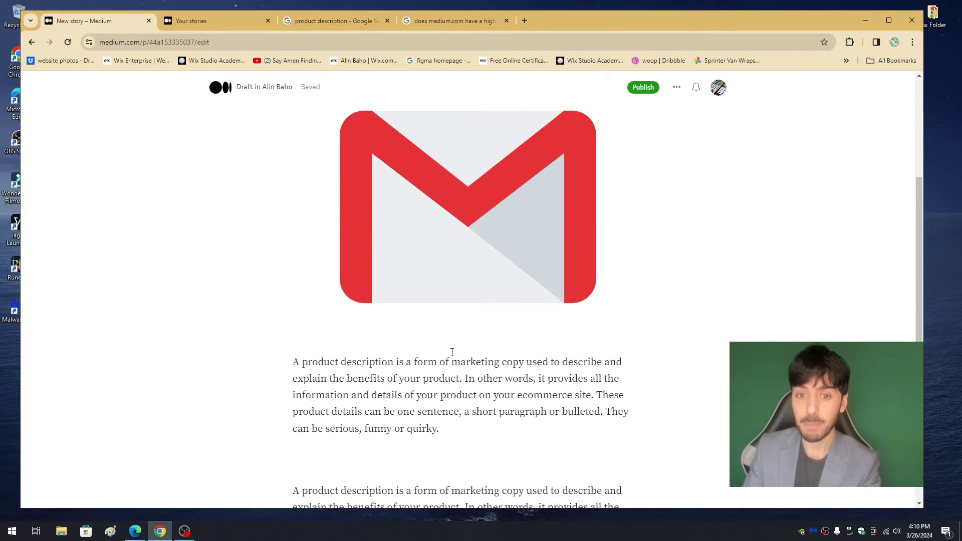
scroll(451, 352, "up", 2)
left_click(452, 350)
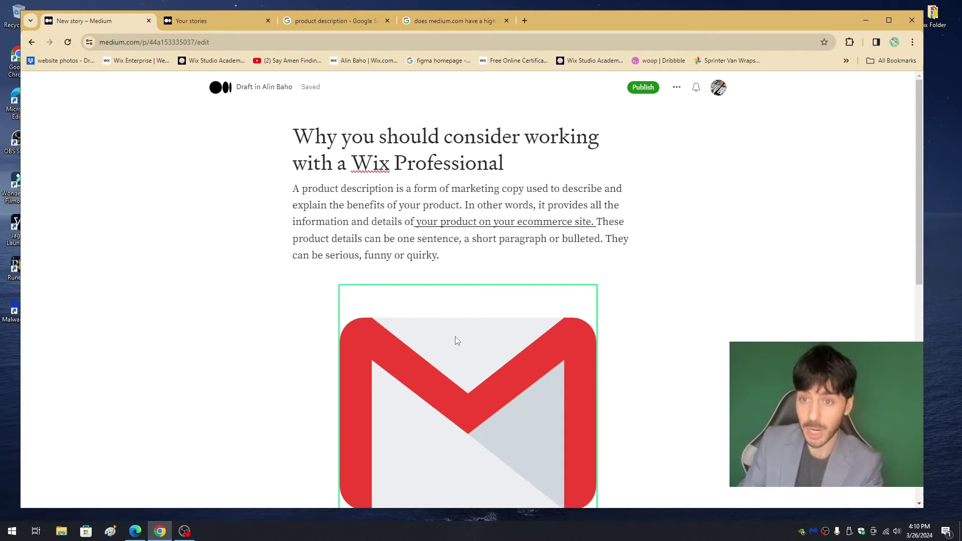
From Your stories > Published, open '8 Wix SEO Tips from a Wix Legend Partner'
left_click(719, 89)
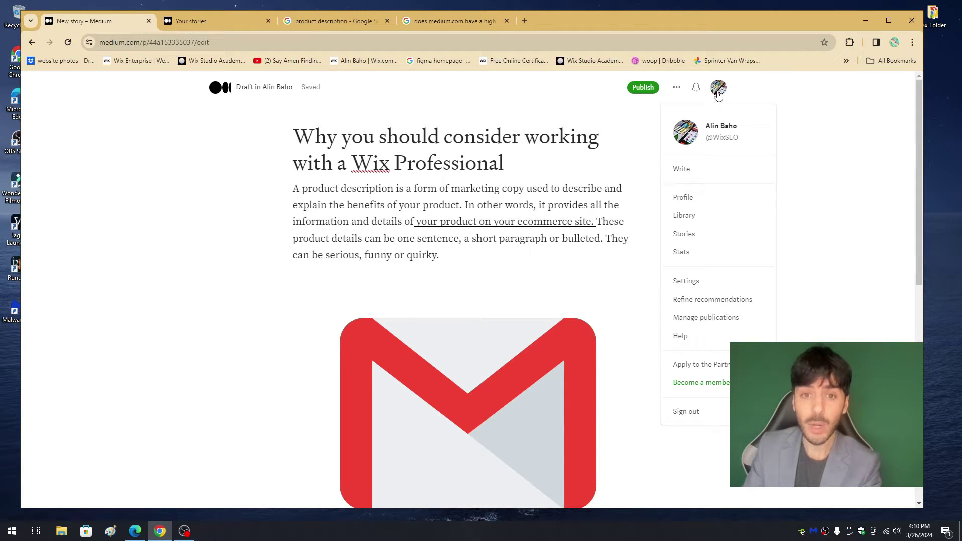
left_click(682, 237)
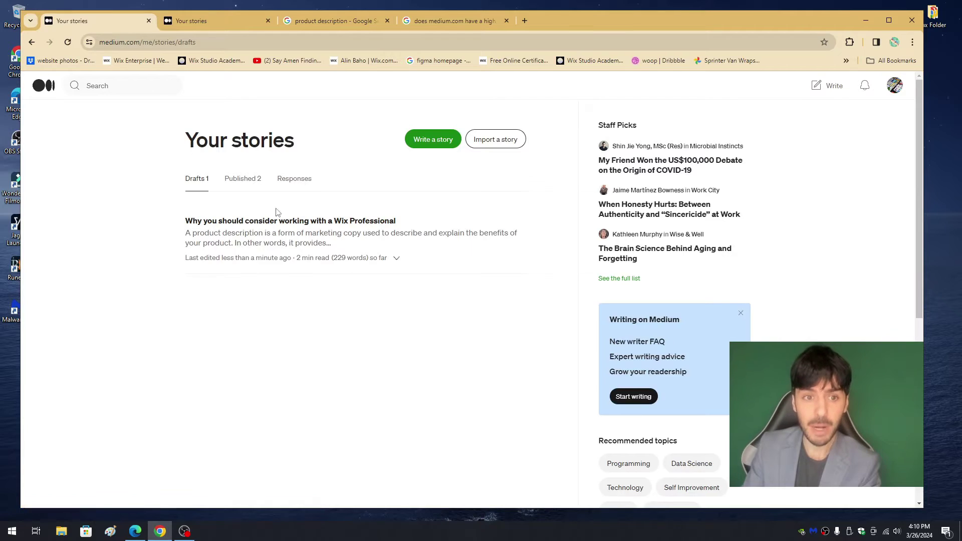
left_click(244, 181)
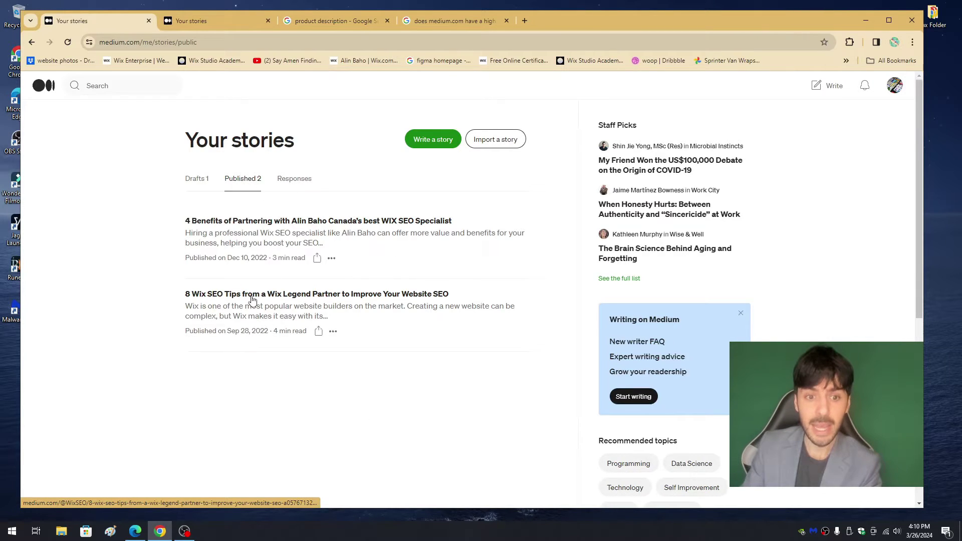
left_click(252, 298)
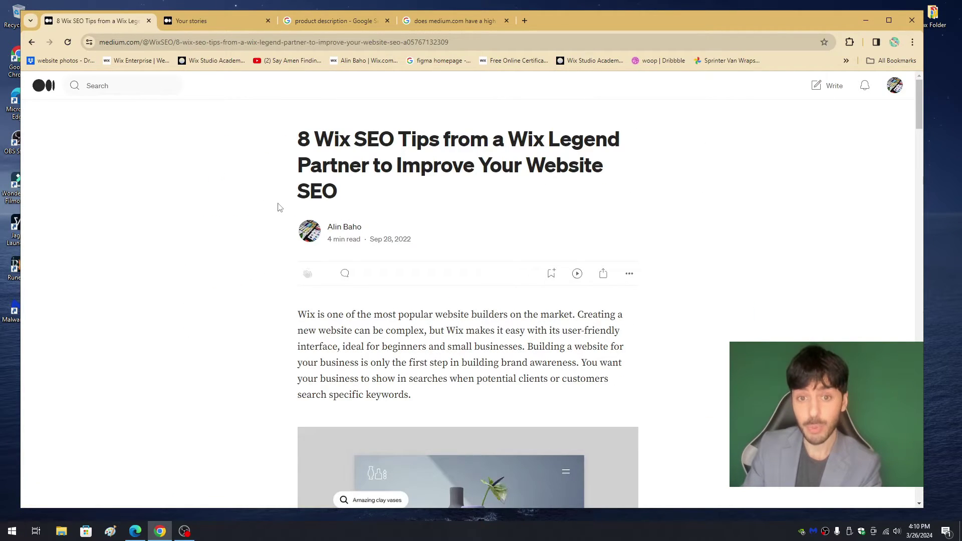
Scroll the article to the 'Hire a Wix SEO Professional' link, then bring up the domain authority results
middle_click(281, 226)
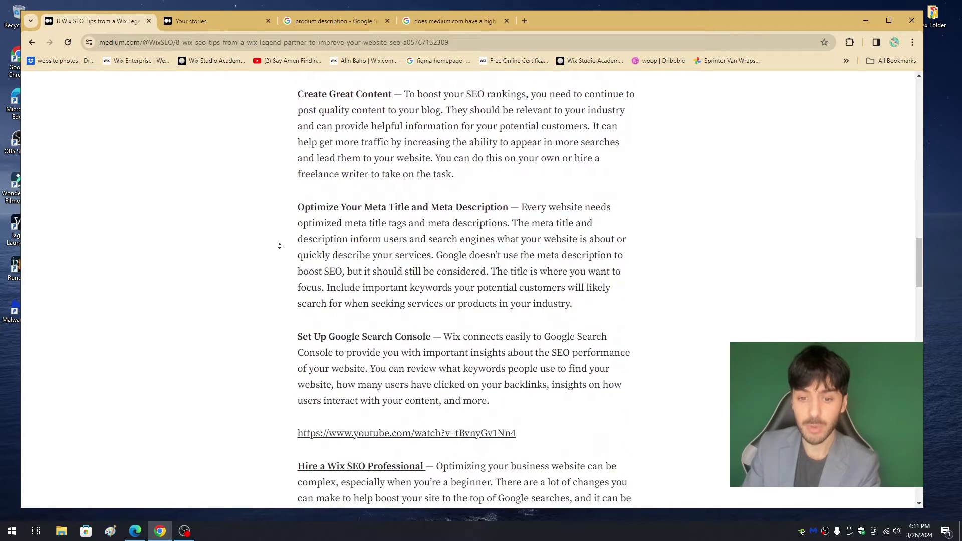
left_click(354, 319)
left_click_drag(294, 306, 367, 302)
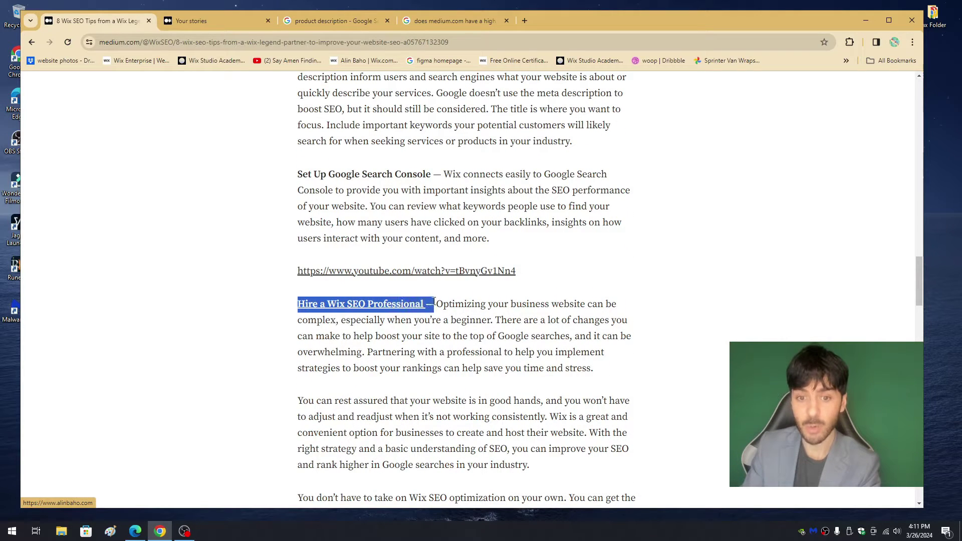
left_click_drag(434, 303, 433, 302)
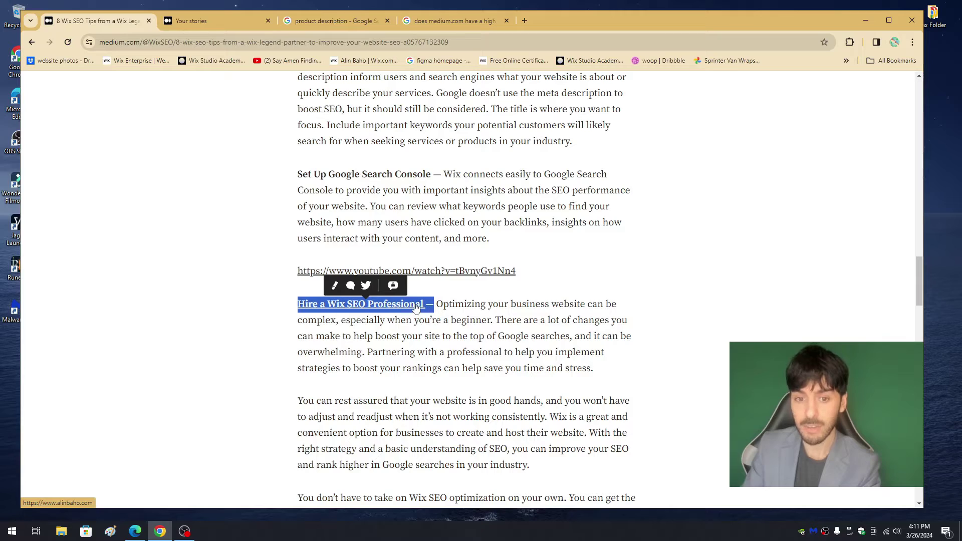
left_click(381, 305)
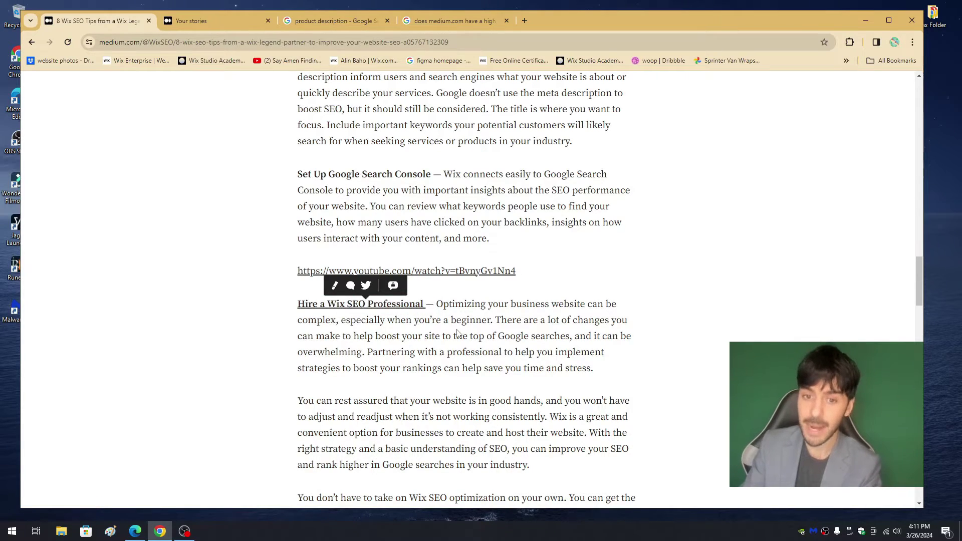
scroll(464, 335, "down", 2)
scroll(465, 335, "down", 1)
scroll(464, 335, "down", 2)
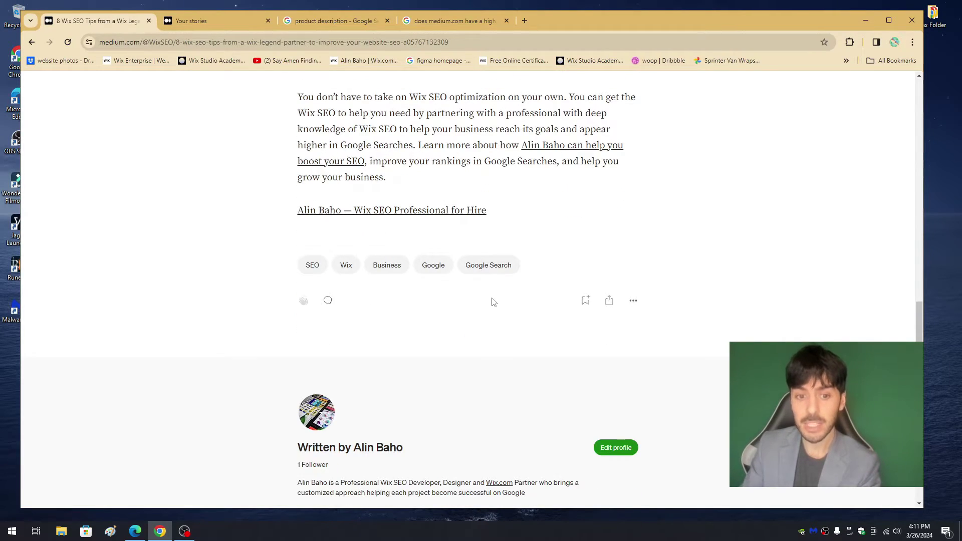
scroll(493, 312, "up", 2)
scroll(488, 316, "up", 5)
scroll(489, 316, "up", 5)
scroll(489, 315, "up", 3)
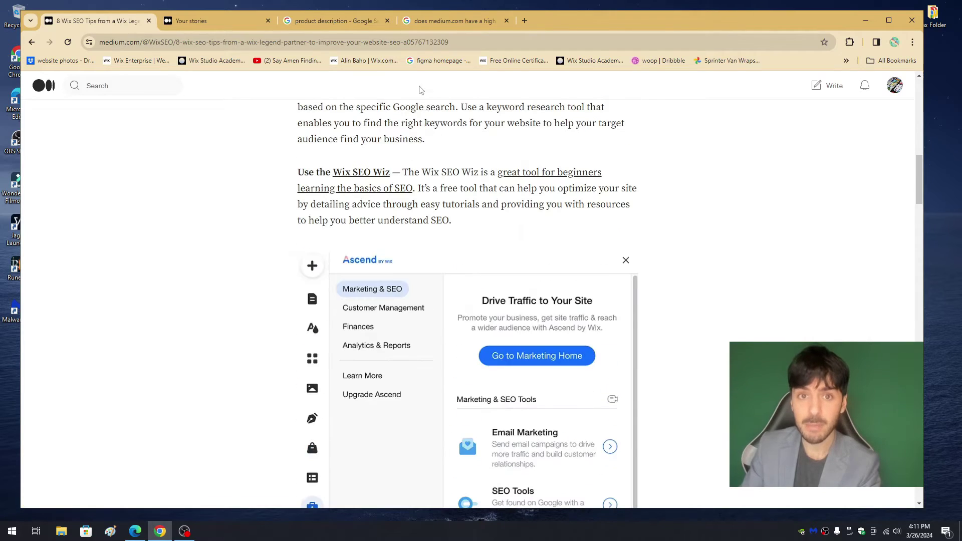
left_click(452, 20)
Highlight 'high Domain Authority of 96+' and the ranking-boost text, then return to the article
left_click_drag(357, 202, 524, 202)
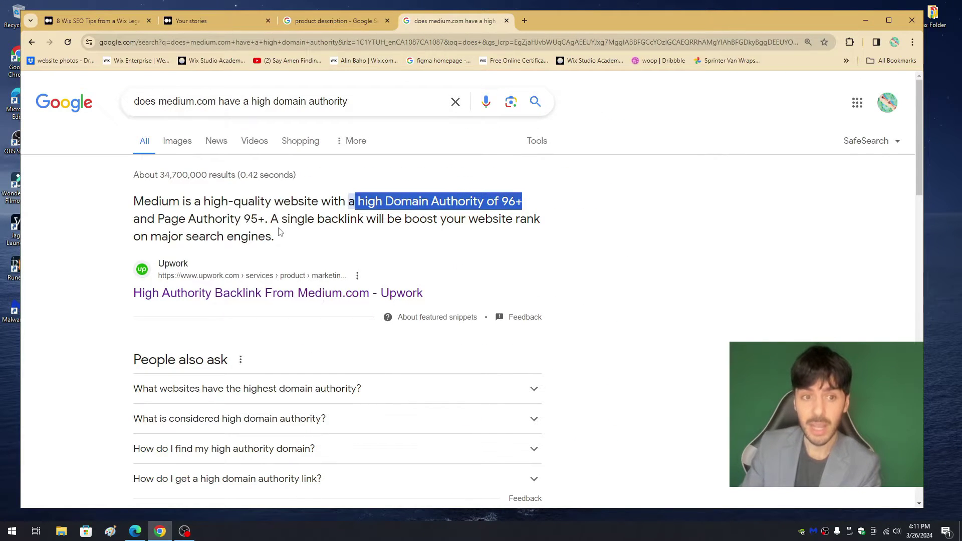
left_click_drag(163, 219, 405, 217)
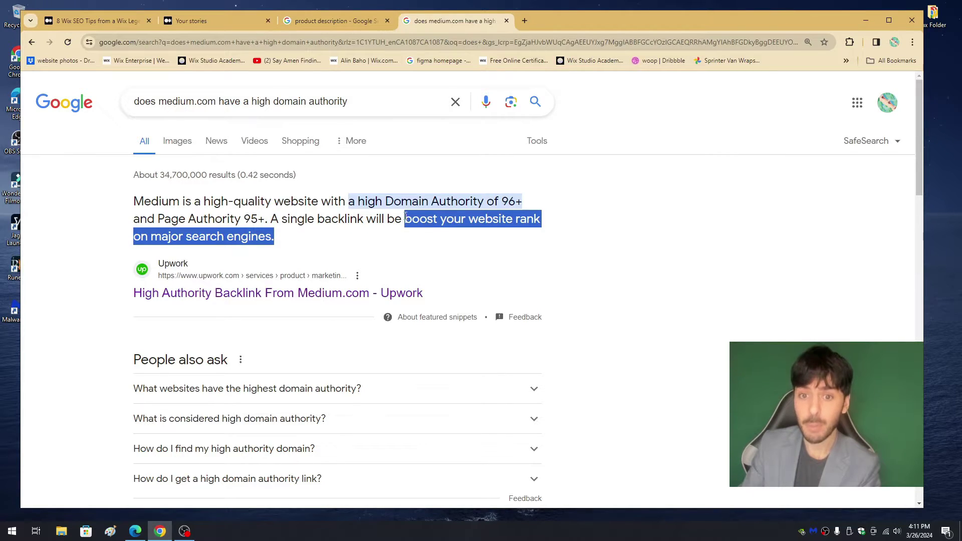
left_click(413, 242)
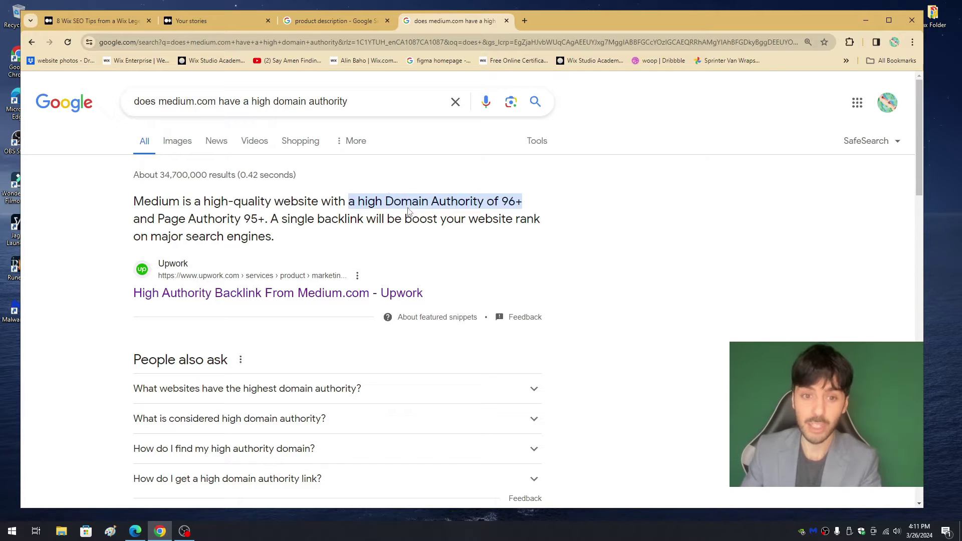
left_click(137, 26)
scroll(328, 200, "up", 3)
scroll(328, 200, "up", 4)
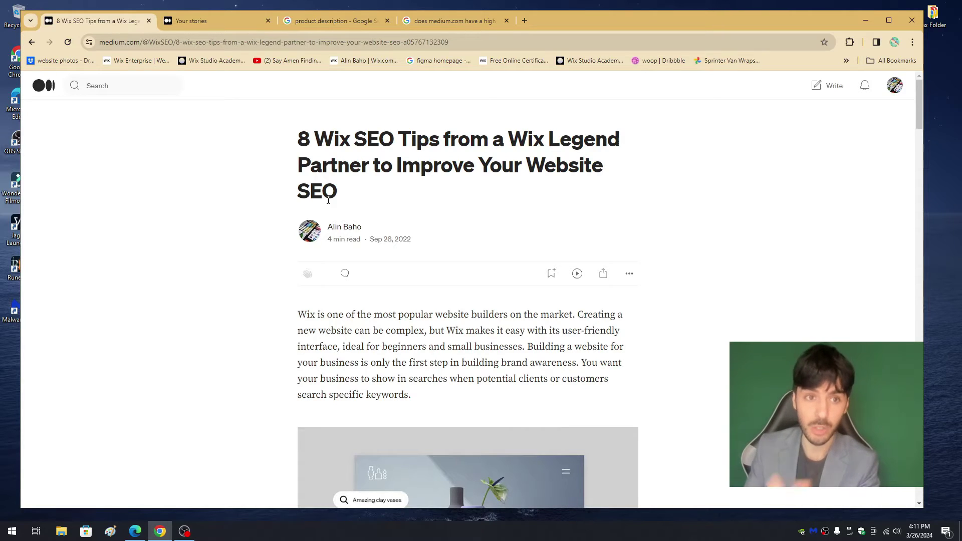
Cycle through the open tabs back to the article and go to the Medium home page
left_click(241, 18)
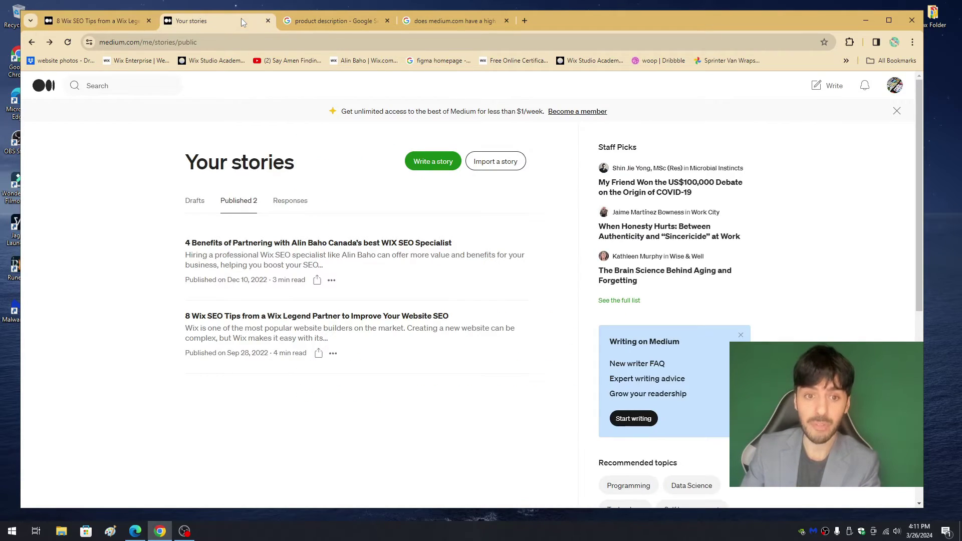
left_click(330, 20)
left_click(108, 27)
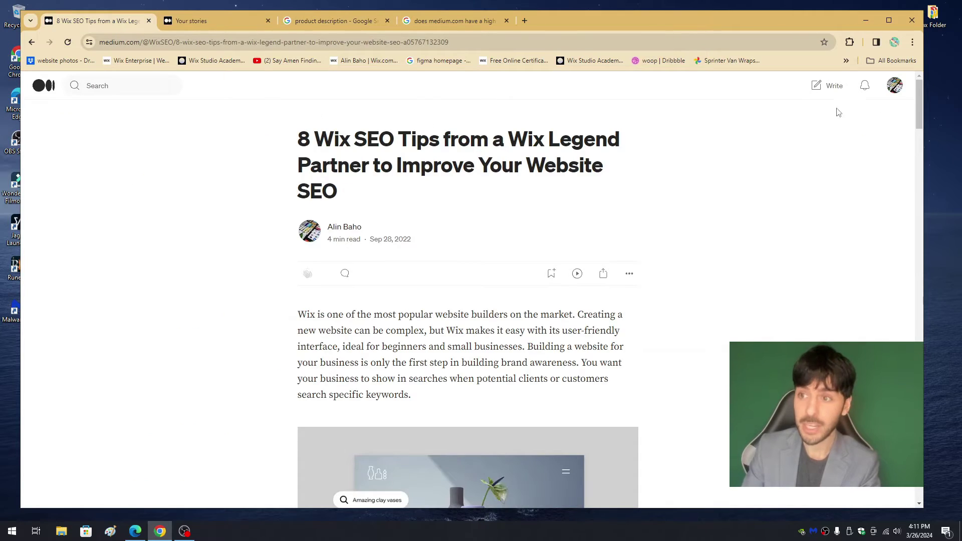
left_click(894, 86)
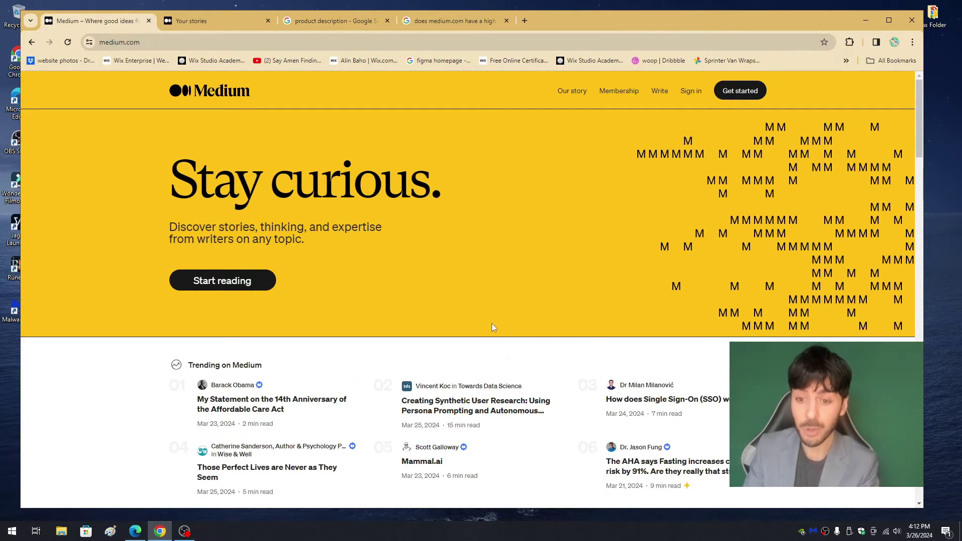
scroll(496, 234, "down", 1)
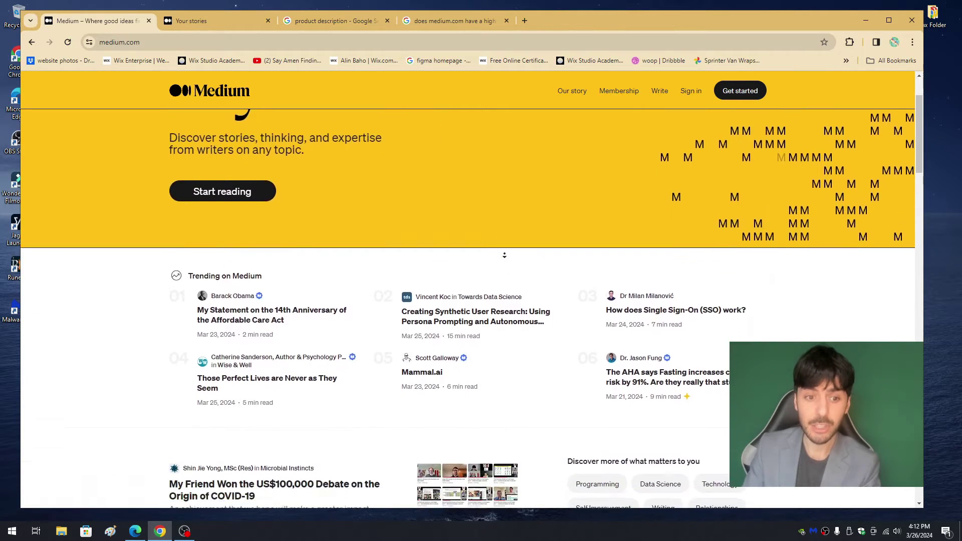
scroll(504, 255, "down", 2)
scroll(519, 250, "down", 2)
scroll(534, 245, "down", 1)
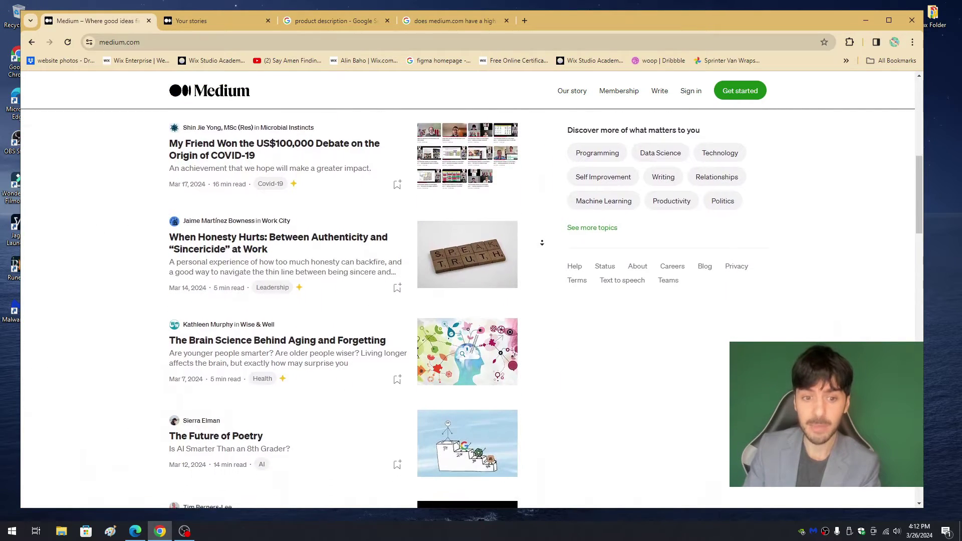
scroll(538, 242, "up", 5)
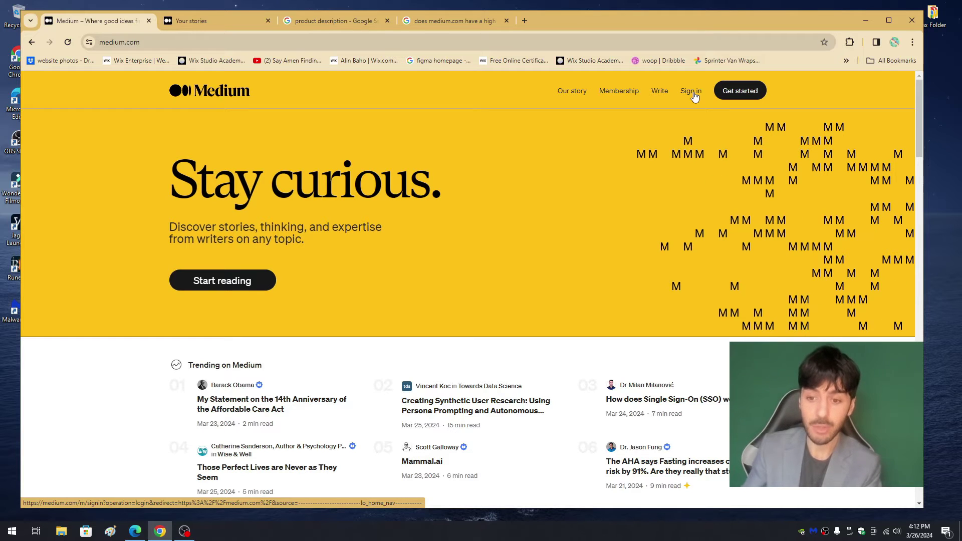
left_click(490, 416)
scroll(419, 275, "down", 5)
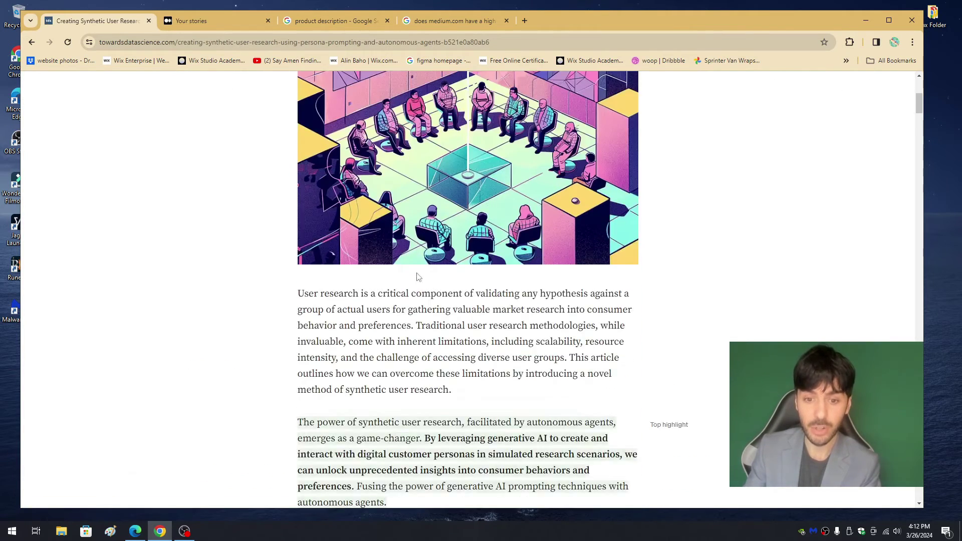
scroll(418, 276, "down", 2)
scroll(422, 273, "down", 5)
scroll(422, 273, "down", 3)
scroll(477, 261, "down", 4)
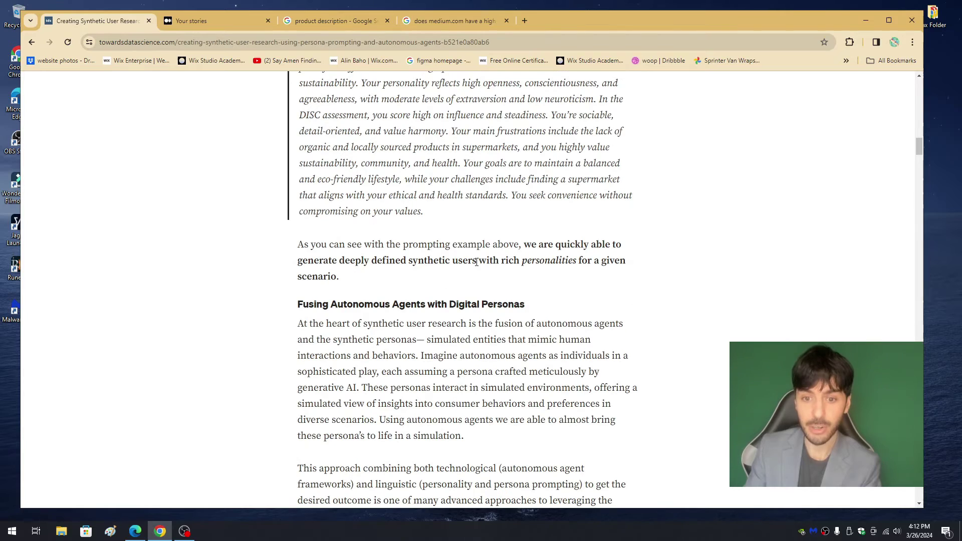
left_click_drag(451, 180, 542, 181)
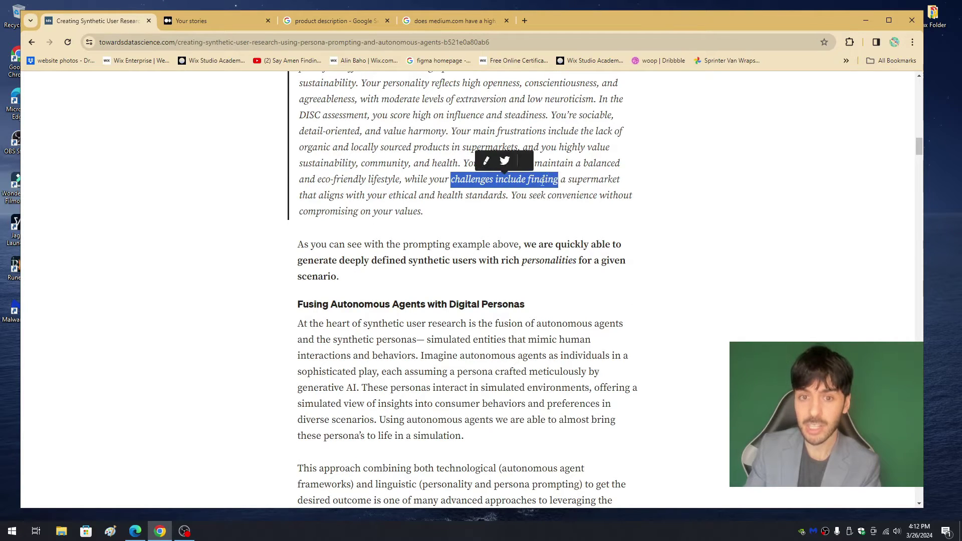
left_click_drag(322, 214, 378, 213)
scroll(377, 212, "down", 2)
left_click_drag(472, 239, 532, 240)
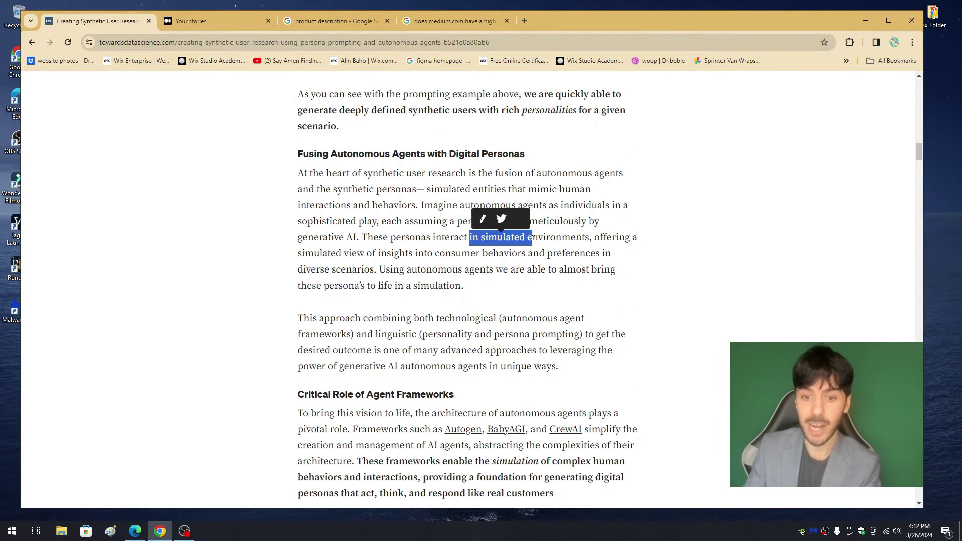
scroll(337, 248, "down", 3)
left_click_drag(323, 248, 353, 249)
left_click_drag(447, 328, 464, 329)
left_click(465, 328)
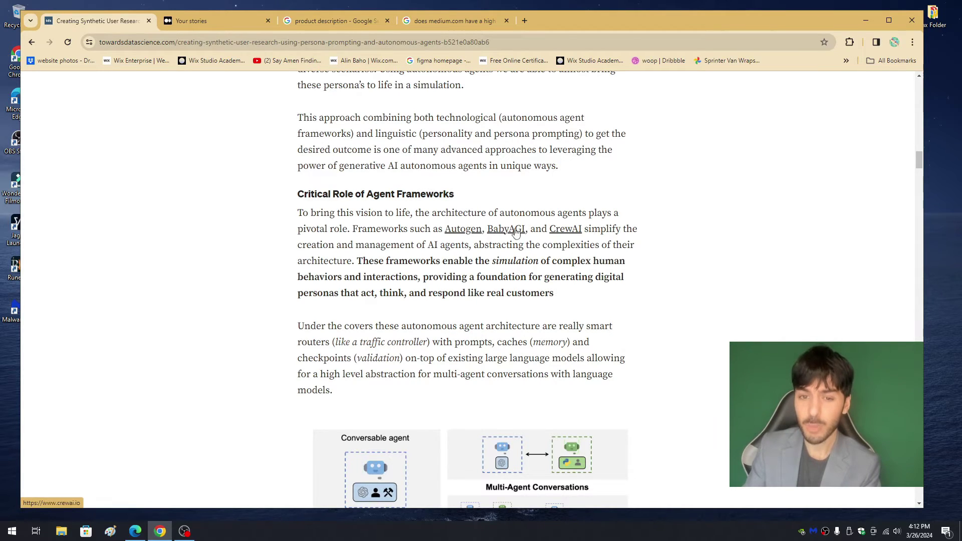
scroll(466, 247, "down", 3)
scroll(466, 247, "down", 1)
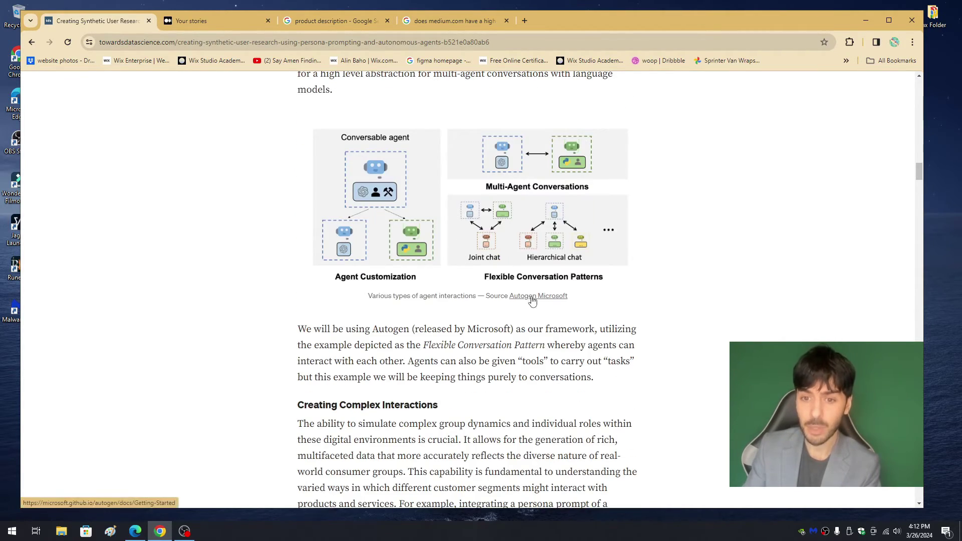
scroll(533, 301, "down", 2)
scroll(481, 301, "down", 3)
scroll(510, 314, "down", 3)
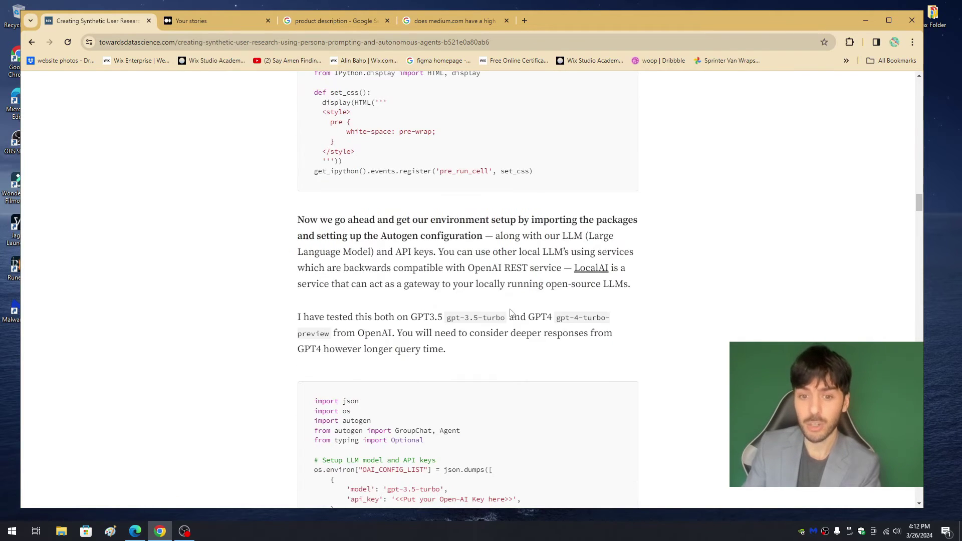
scroll(511, 313, "down", 4)
scroll(285, 232, "up", 5)
scroll(285, 232, "up", 3)
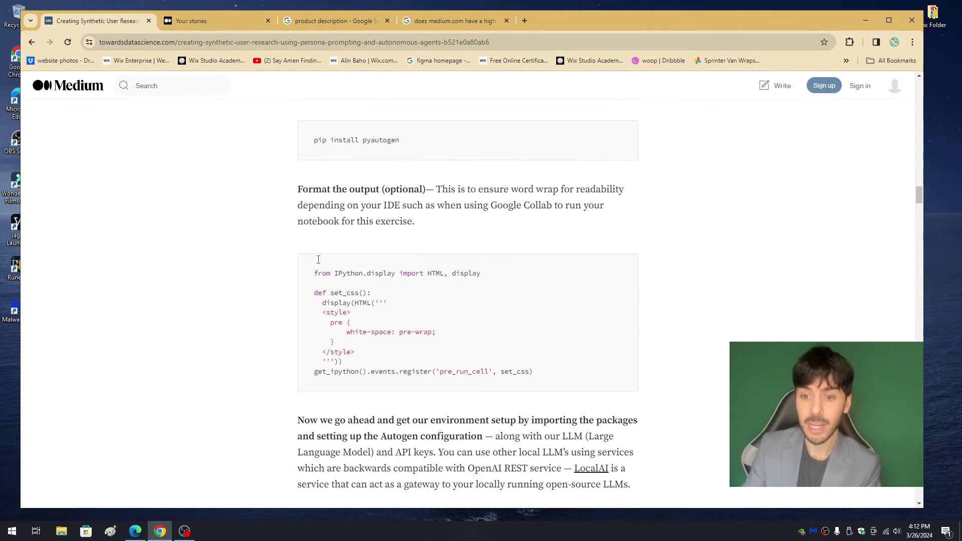
scroll(286, 231, "up", 4)
left_click(69, 86)
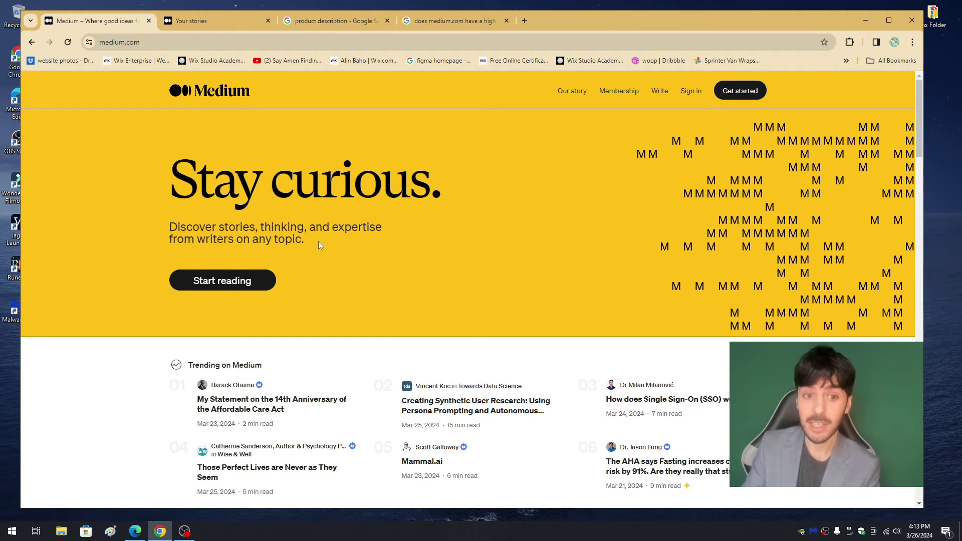
left_click_drag(318, 241, 165, 181)
left_click(165, 182)
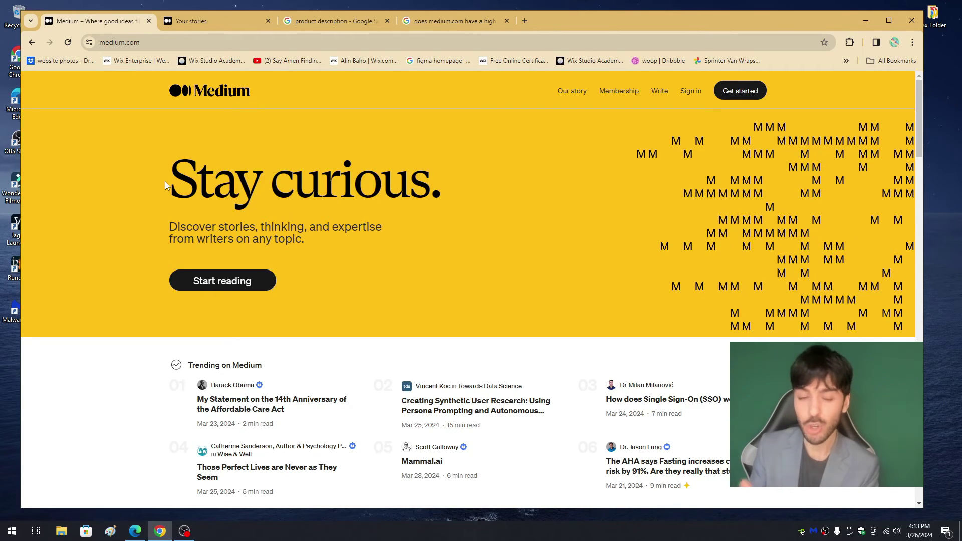
left_click(433, 21)
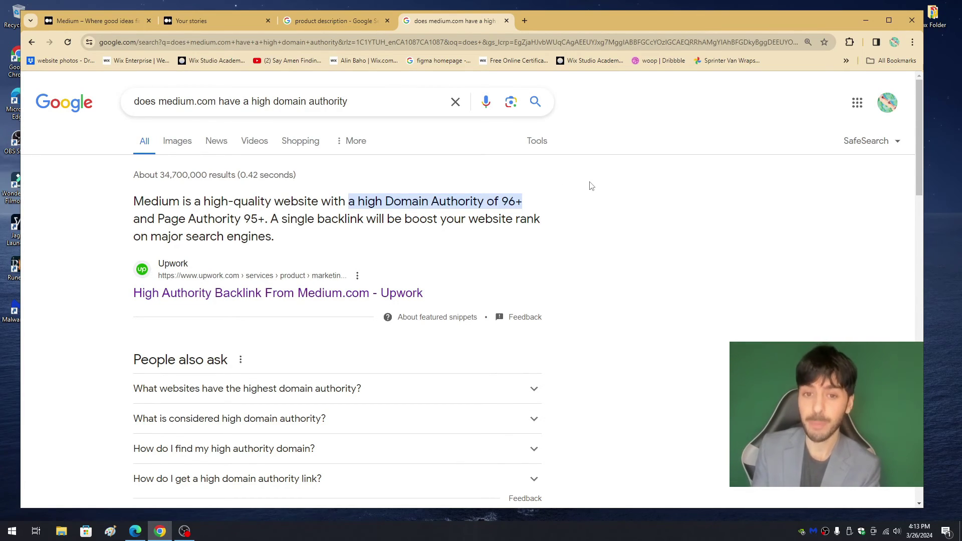
left_click(125, 26)
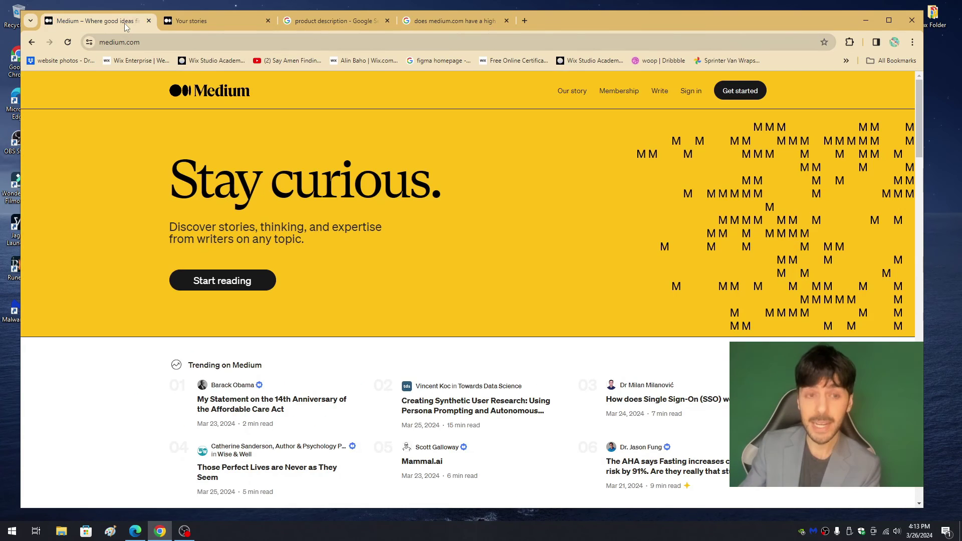